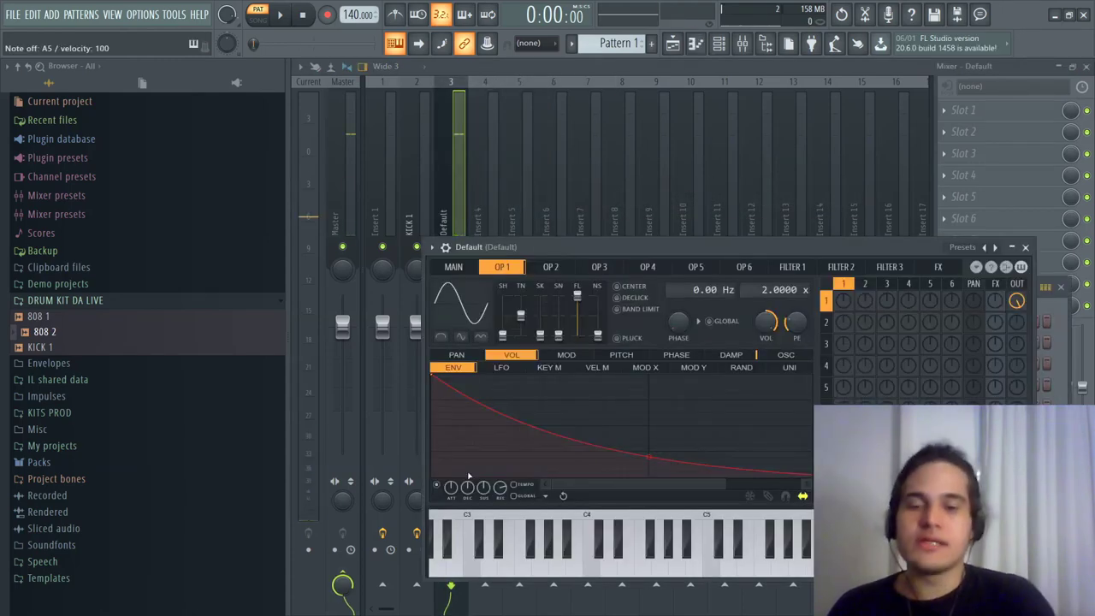
# Set the unison order to 5 on the synth's main page and audition the sound with a few notes.
pyautogui.press('n')
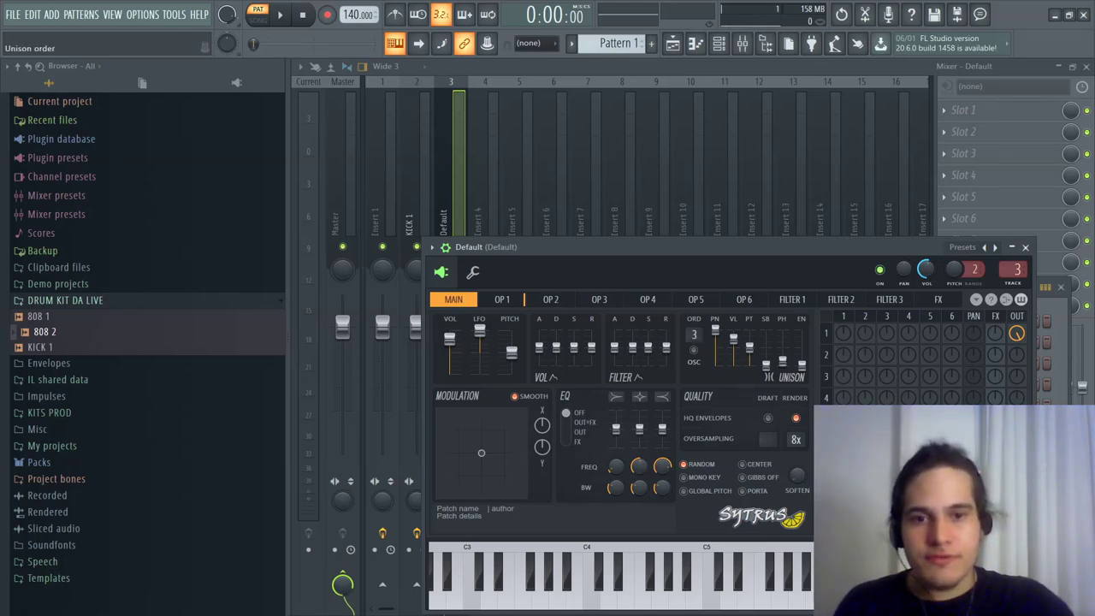
pyautogui.press('b')
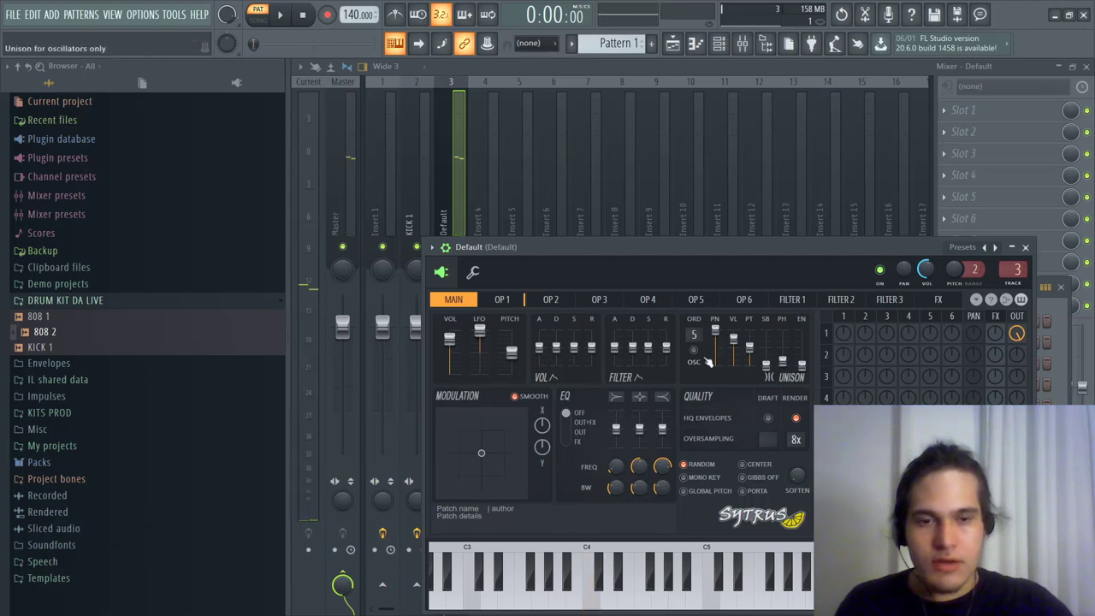
pyautogui.press('r')
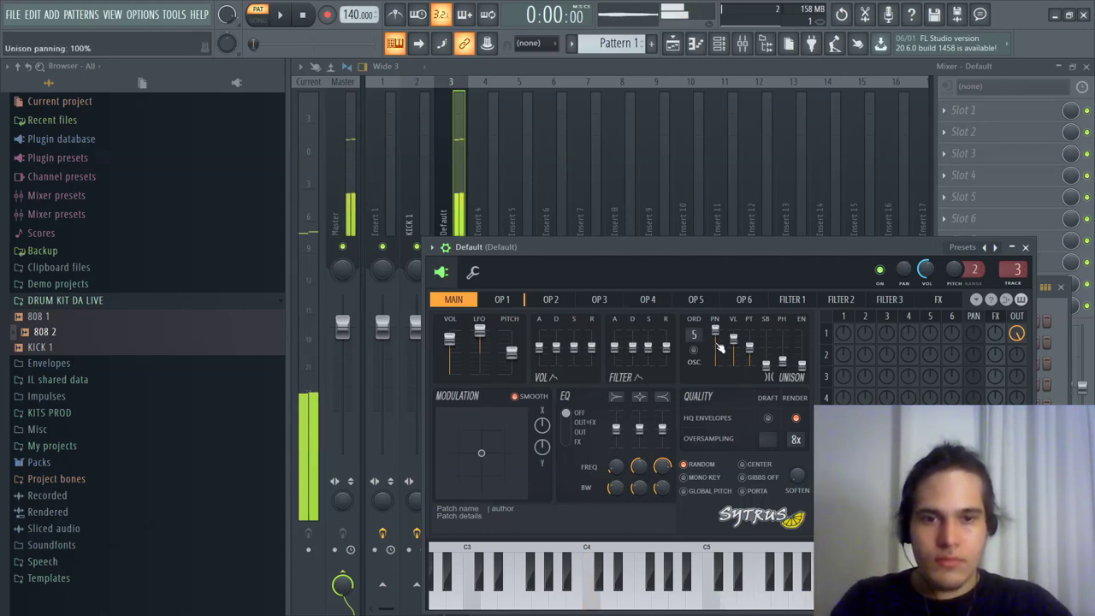
pyautogui.press('q')
pyautogui.press('e')
pyautogui.press('t')
pyautogui.press('r')
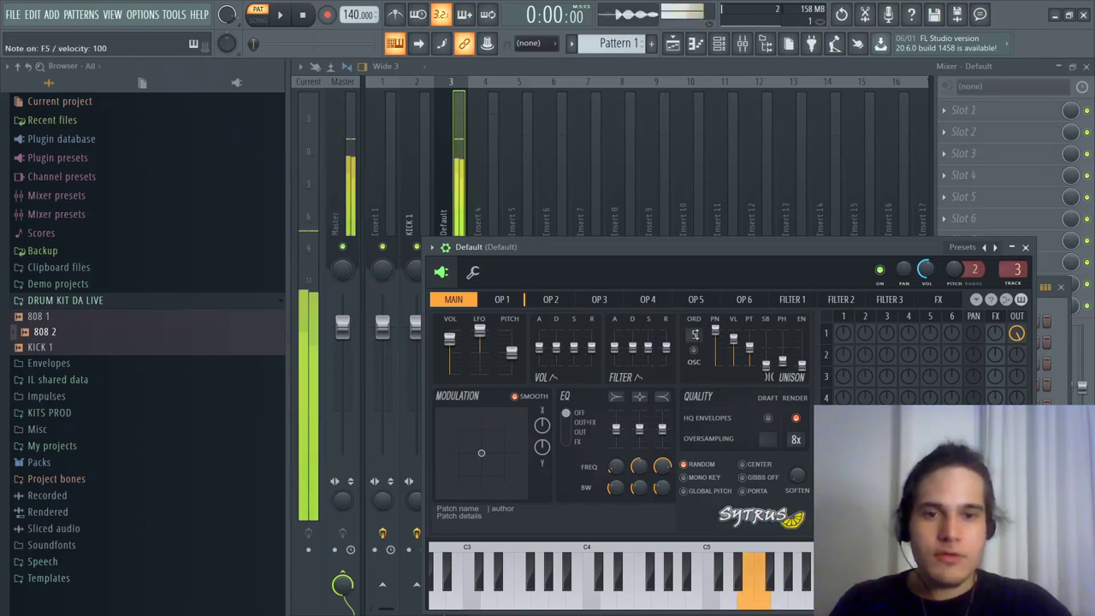
pyautogui.press('b')
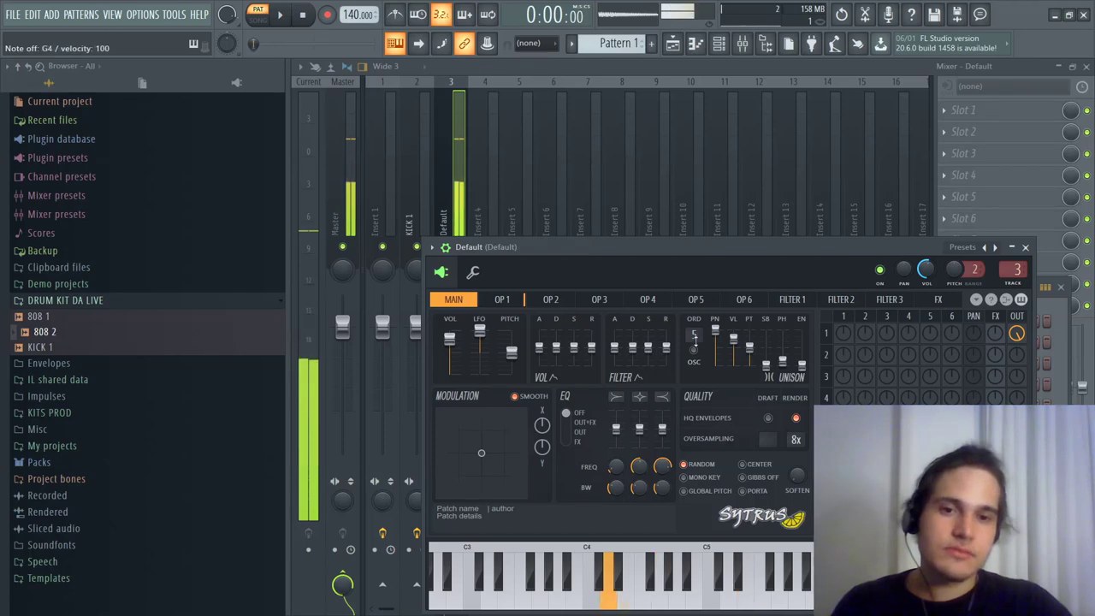
# Give operator 1's volume envelope a short attack, enable Declick and audition the result with repeated notes.
pyautogui.click(501, 300)
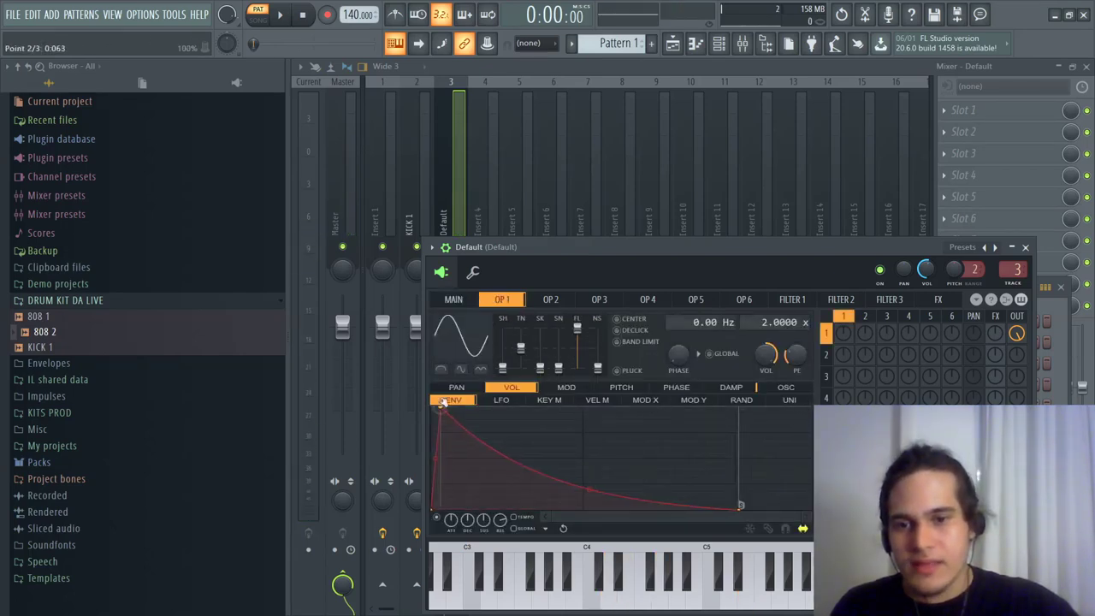
pyautogui.press('b')
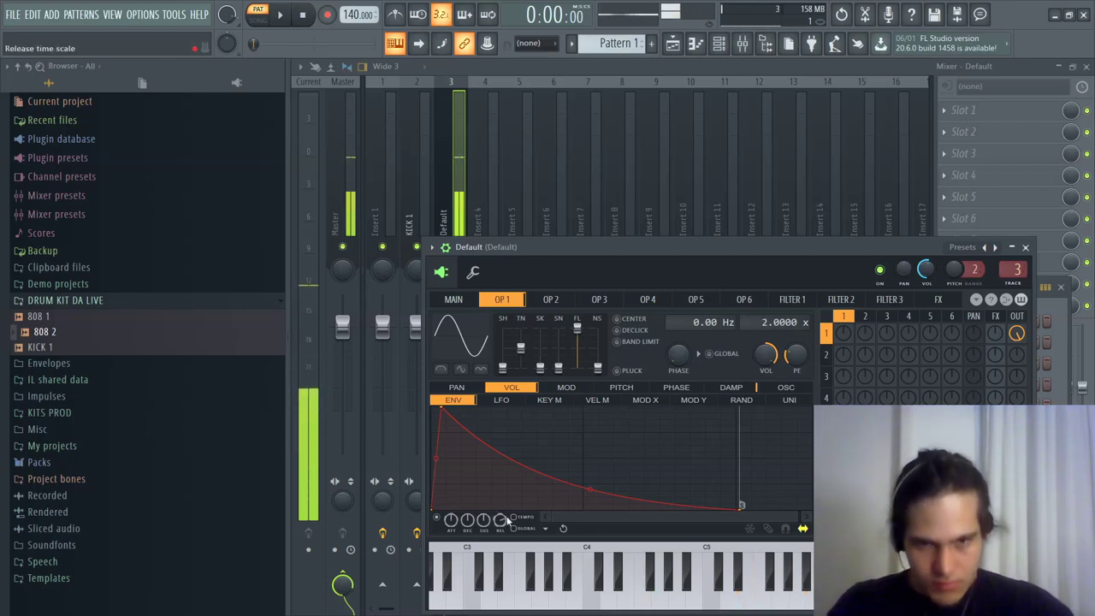
pyautogui.click(646, 331)
pyautogui.press('b')
pyautogui.press('b')
pyautogui.press('b')
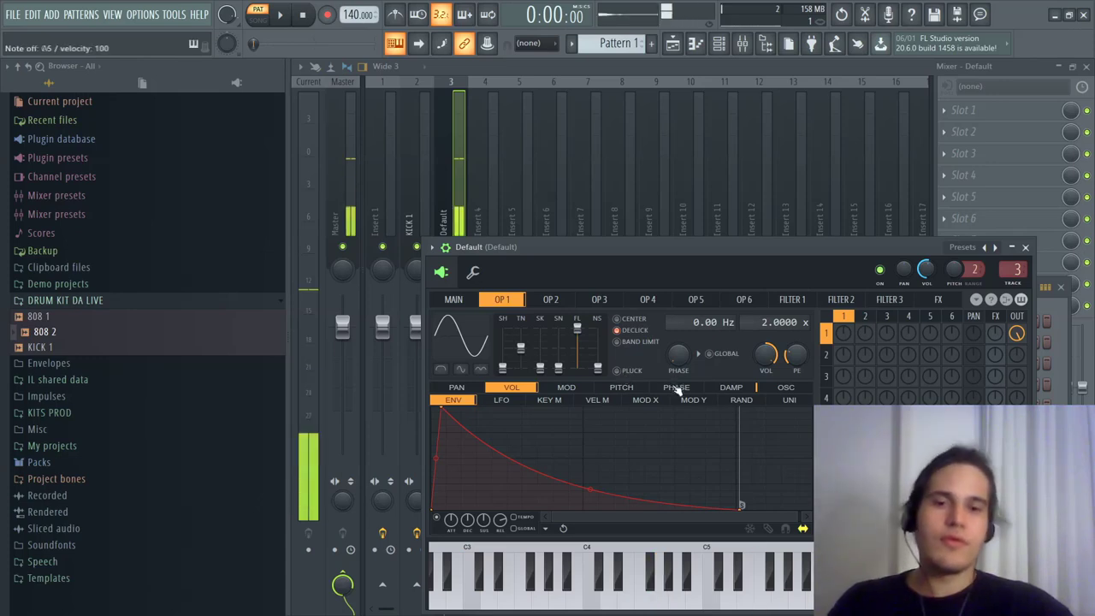
pyautogui.press('v')
pyautogui.press('v')
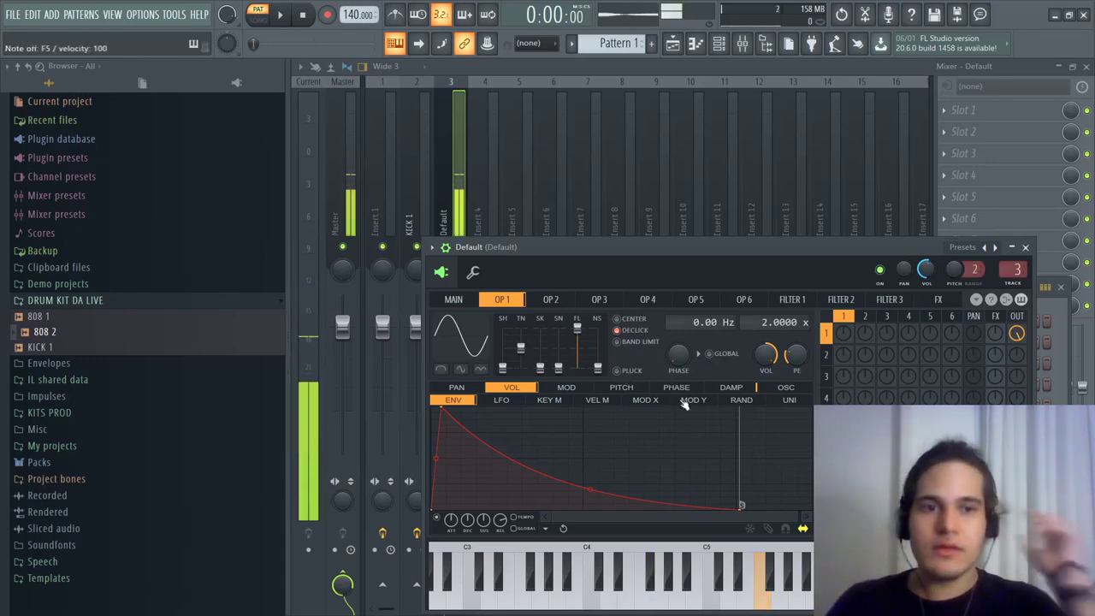
pyautogui.press('v')
pyautogui.press('space')
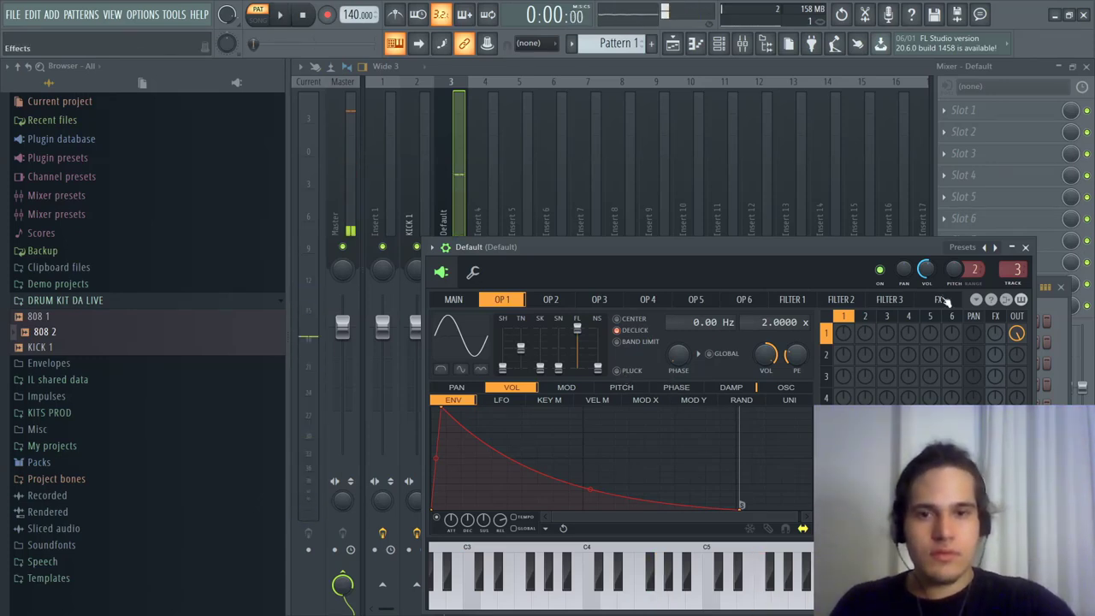
# In the piano roll of the Default channel on mixer track 3, place a C#4, E4 and G#4 chord at bar 1, lengthened to three beats.
pyautogui.click(1025, 247)
pyautogui.rightClick(671, 447)
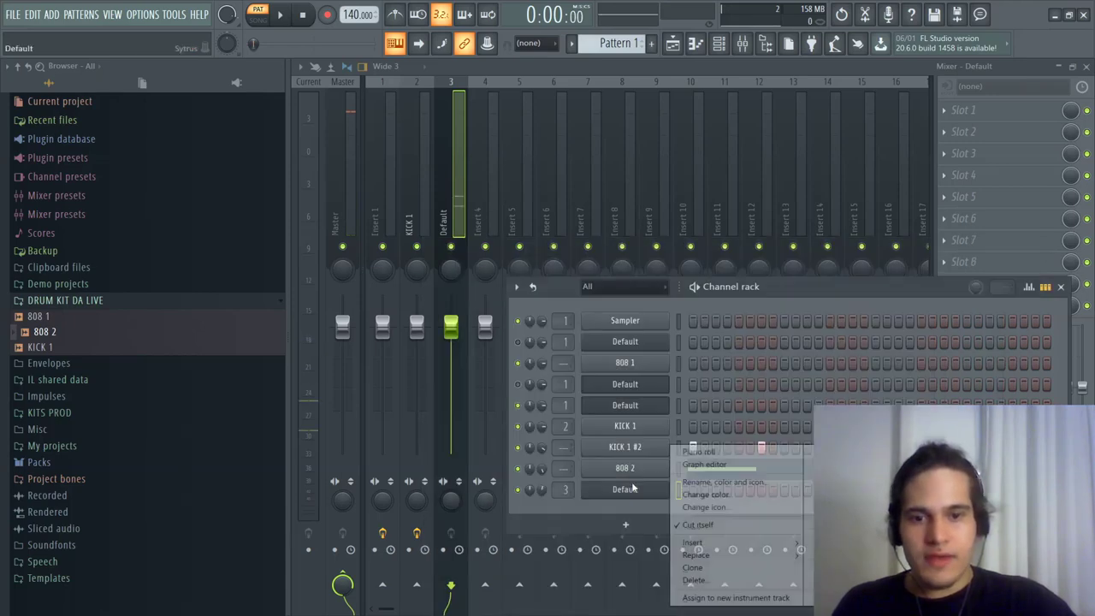
pyautogui.click(690, 454)
pyautogui.scroll(3, 349, 237)
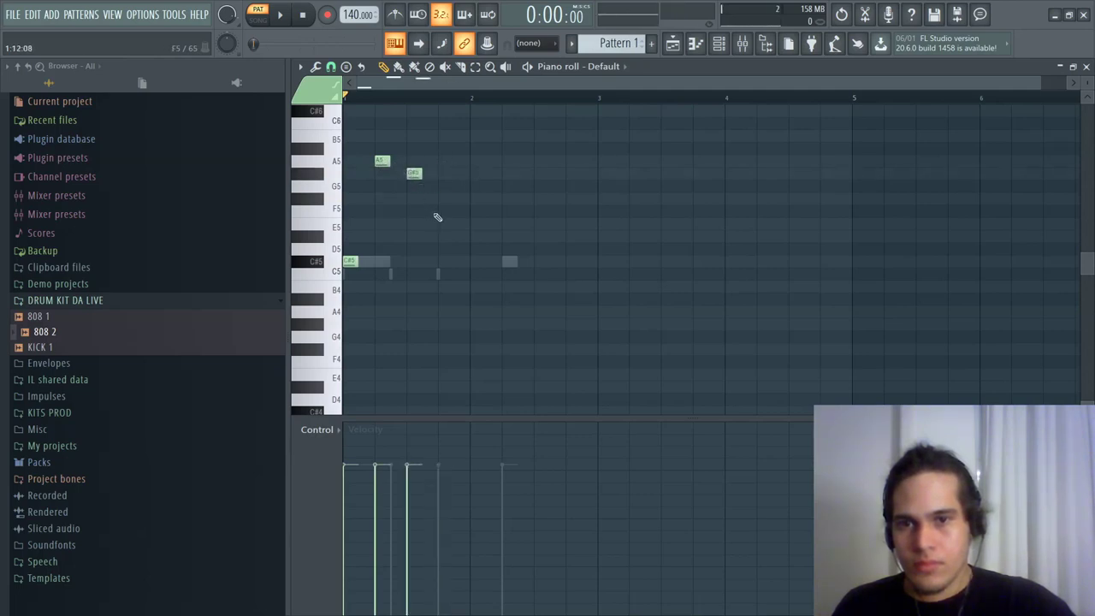
pyautogui.press('space')
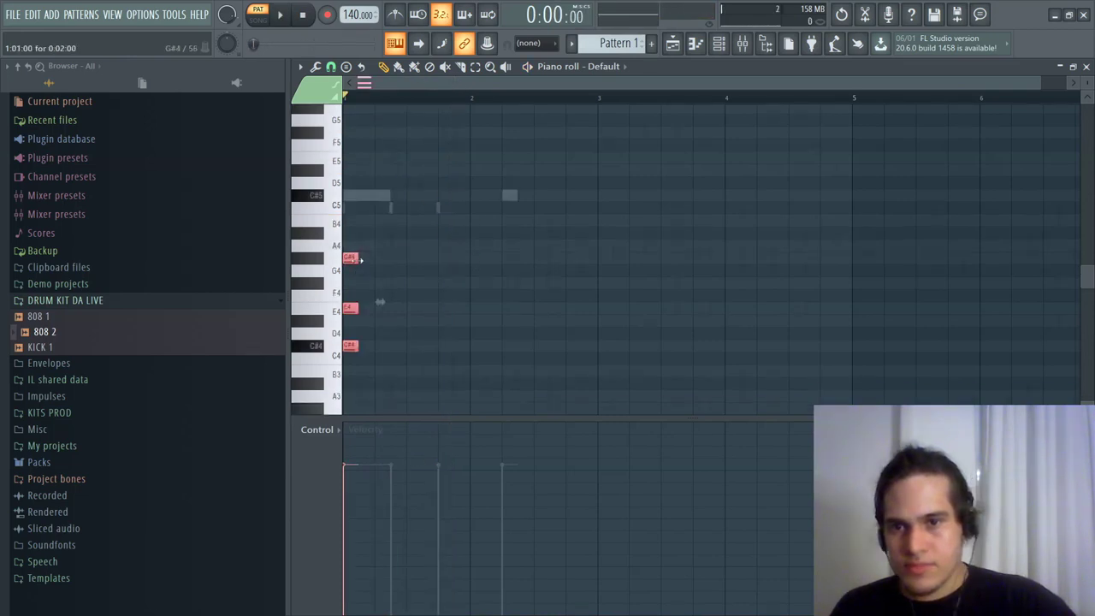
pyautogui.moveTo(358, 257); pyautogui.dragTo(443, 255)
pyautogui.press('space')
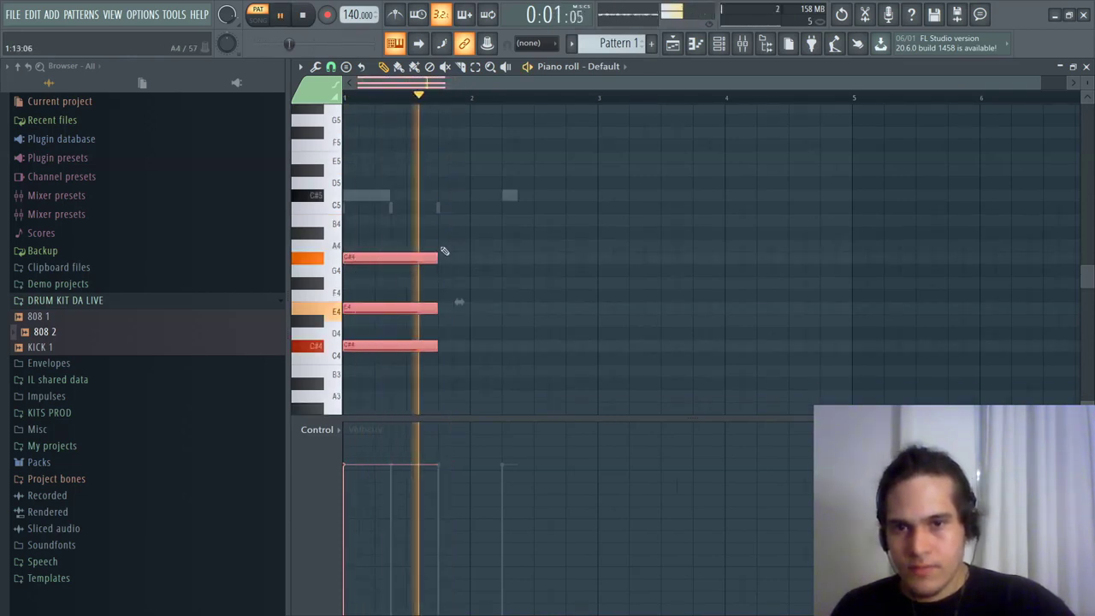
# Add D#4 and F#4 notes right after the chord, shortened to two steps, followed by a two-step G#4 note closing bar 1.
pyautogui.click(438, 321)
pyautogui.click(442, 282)
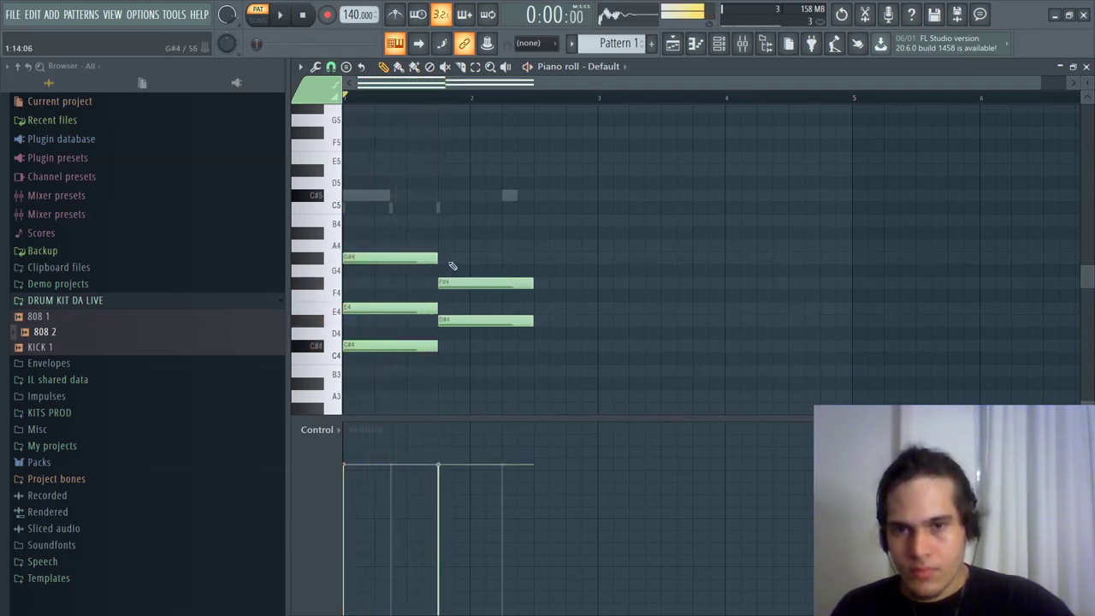
pyautogui.moveTo(531, 278); pyautogui.dragTo(459, 334)
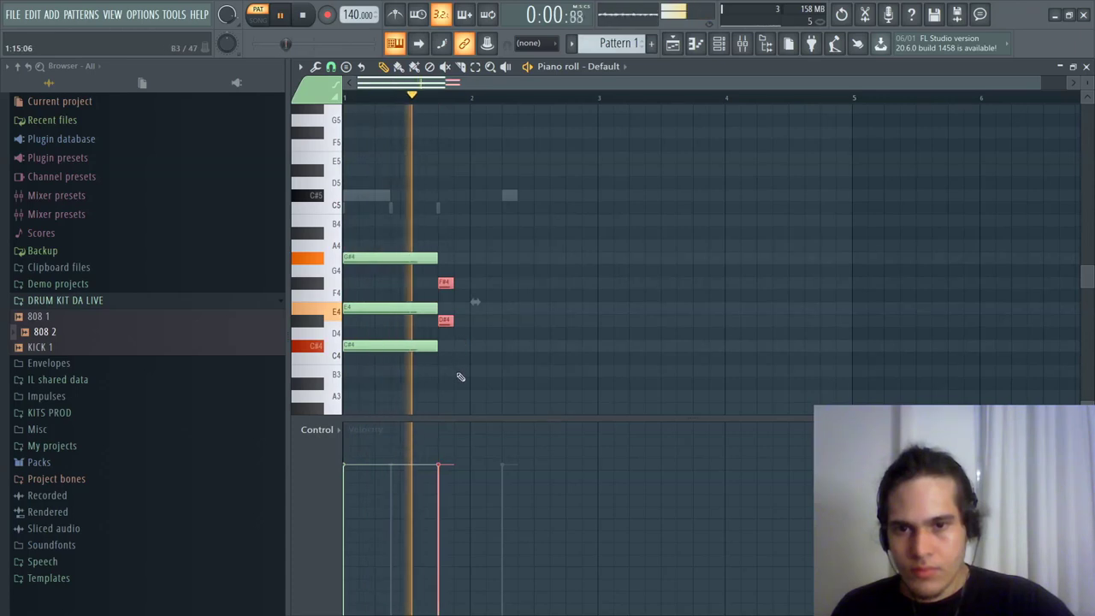
pyautogui.click(460, 371)
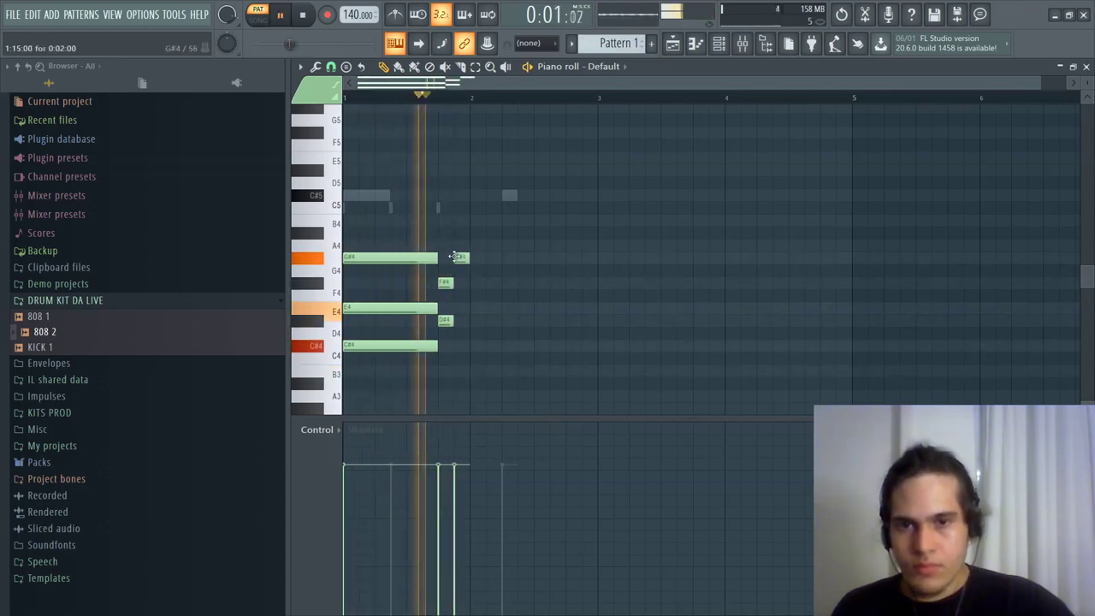
pyautogui.moveTo(462, 371); pyautogui.dragTo(464, 269)
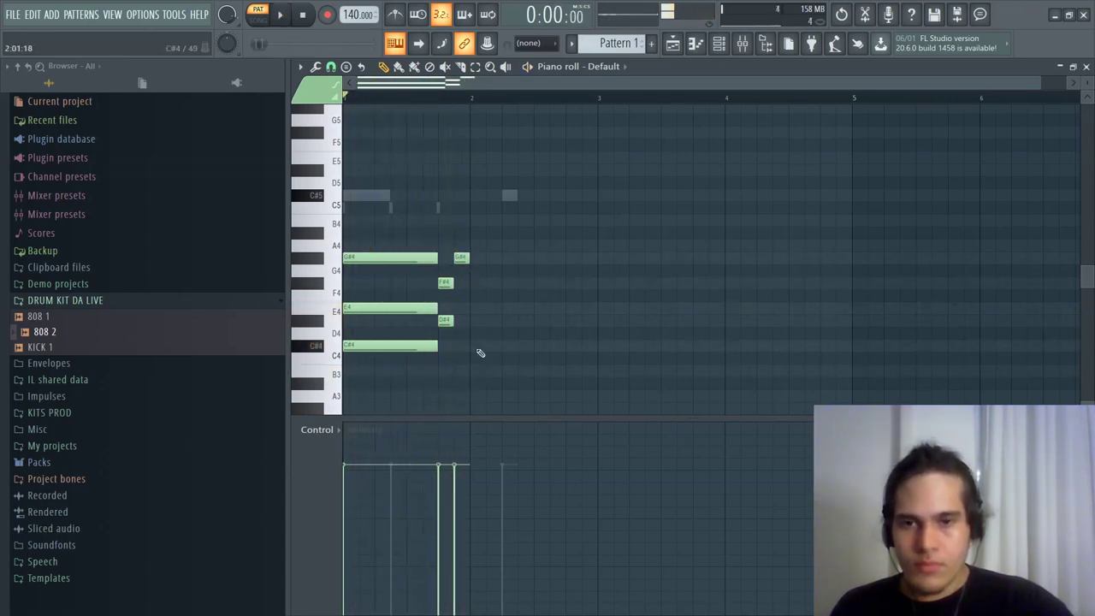
# Duplicate the bar 1 notes into bar 2 and replace the closing G#4 of the copy with a B3 note.
pyautogui.hotkey('ctrl', 'b')
pyautogui.rightClick(589, 258)
pyautogui.moveTo(587, 359); pyautogui.dragTo(583, 375)
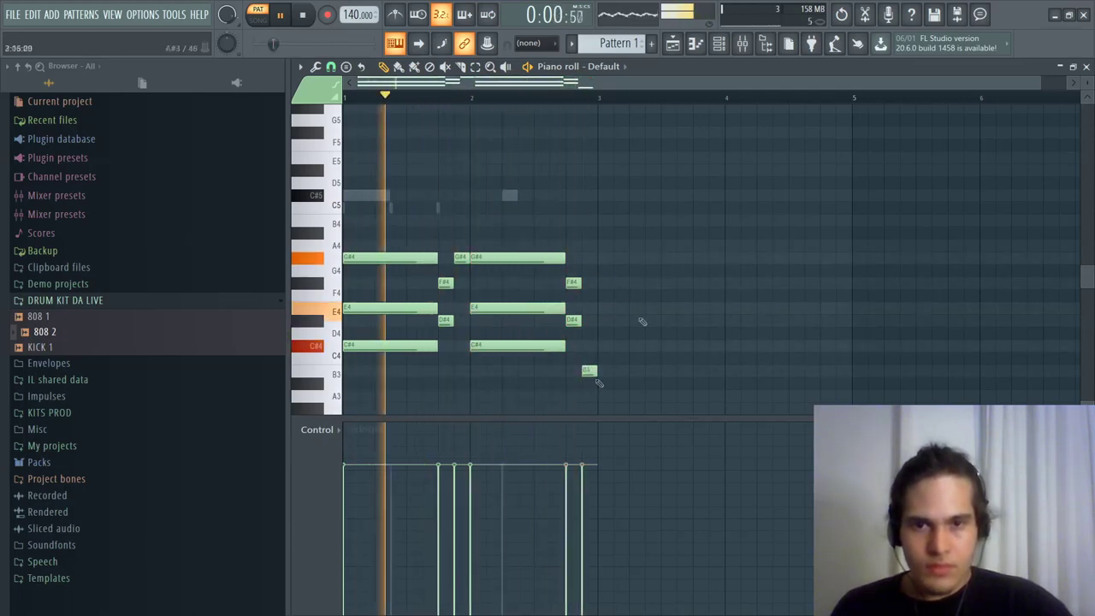
# Load Fruity Parametric EQ 2 in slot 1 of mixer track 3 with the 20Hz + 18kHz cut preset, and raise the low cut.
pyautogui.click(719, 45)
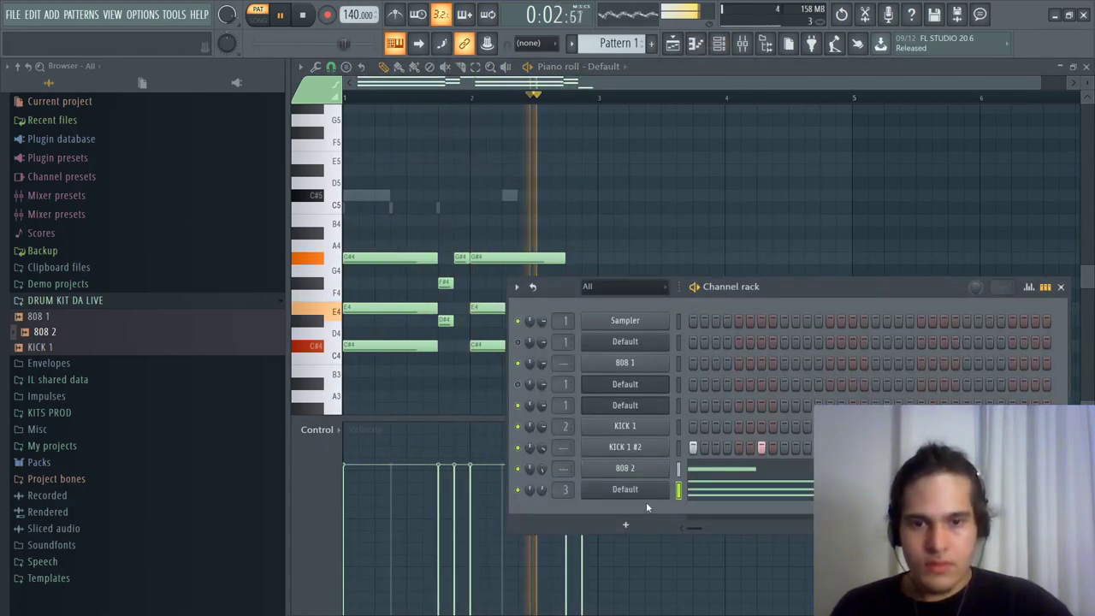
pyautogui.click(742, 43)
pyautogui.press('space')
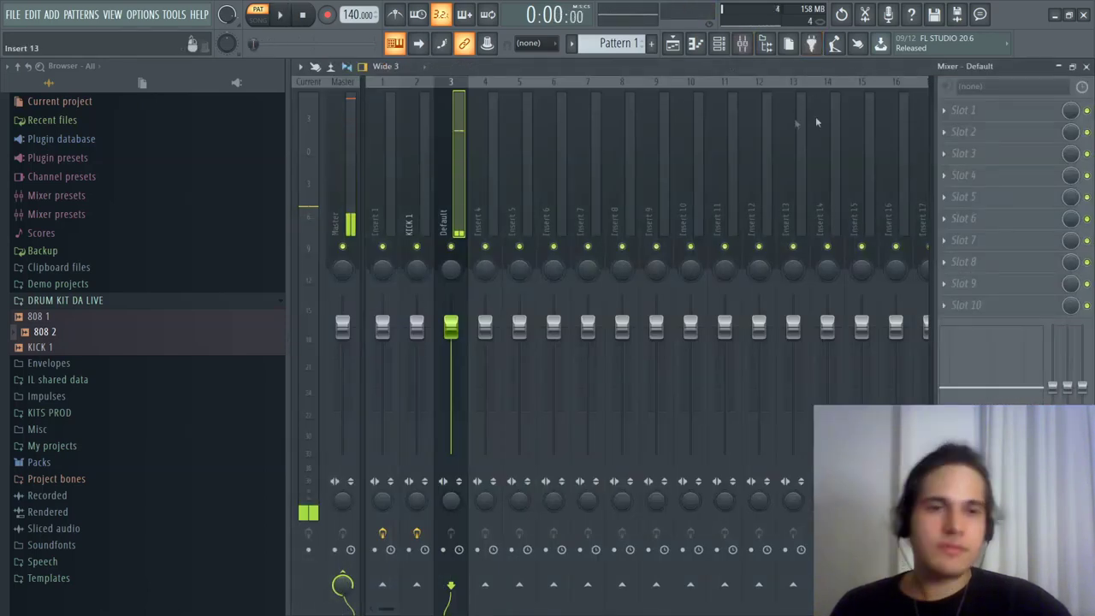
pyautogui.click(953, 119)
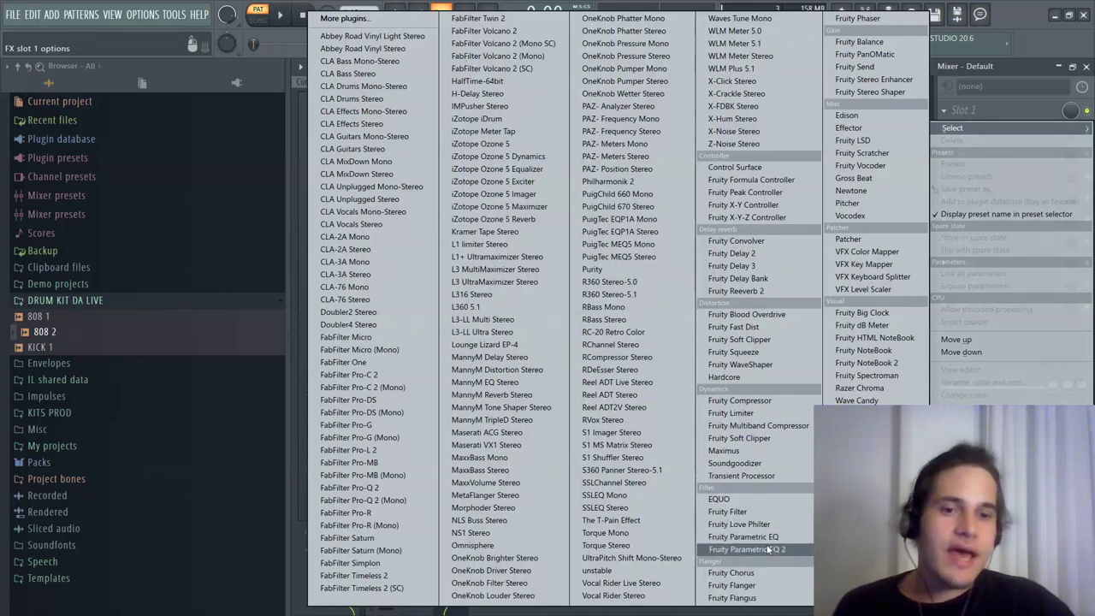
pyautogui.click(746, 549)
pyautogui.click(691, 121)
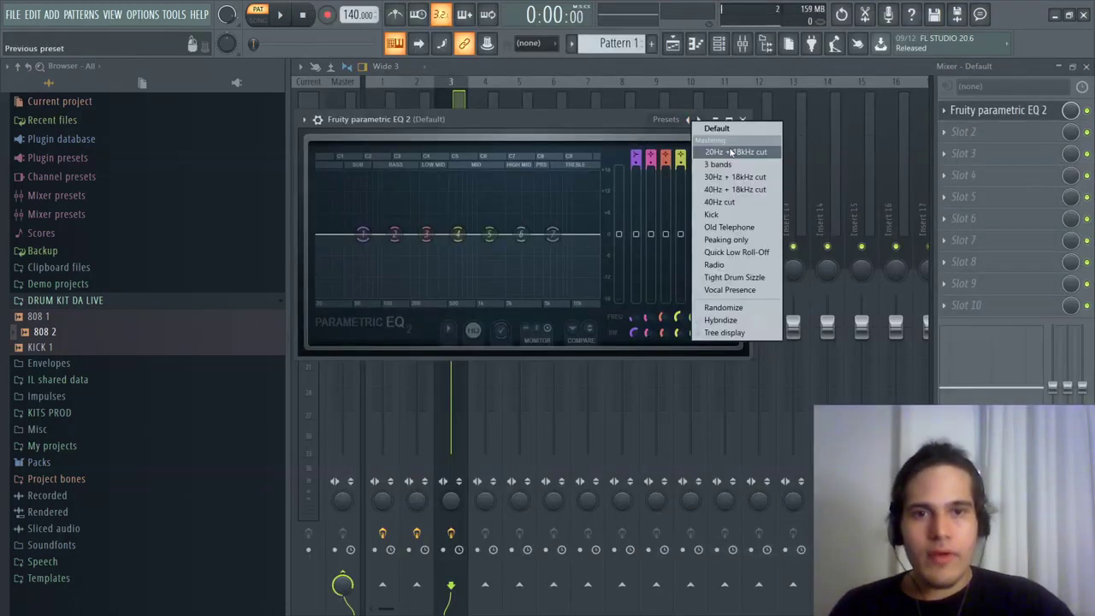
pyautogui.click(732, 151)
pyautogui.press('space')
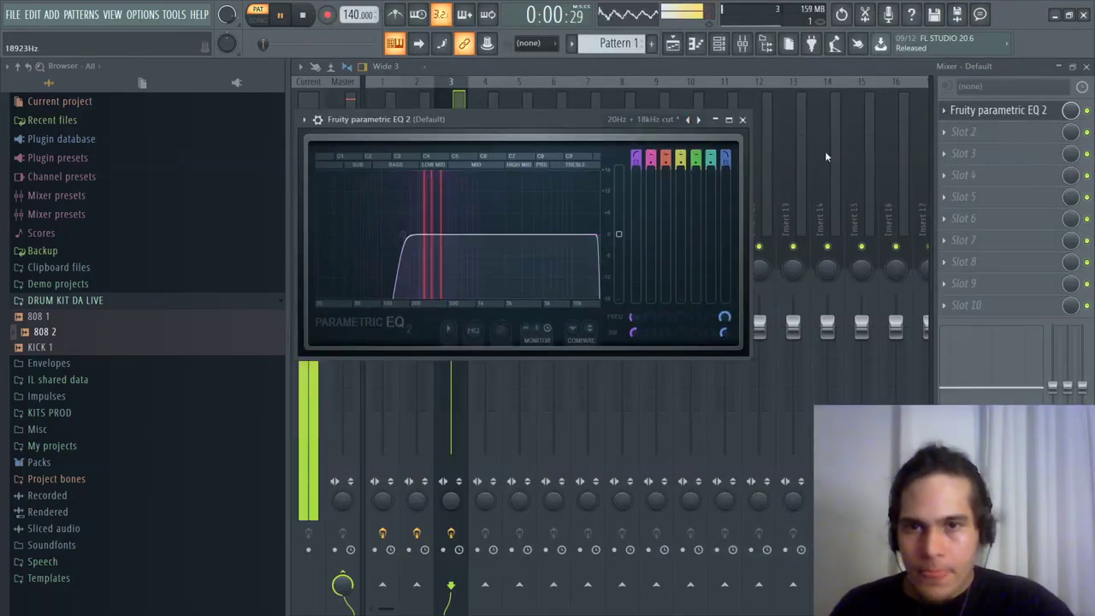
# Load a second Fruity Parametric EQ 2 in slot 2 and cut band 3 by about 9.6 dB around 367 Hz.
pyautogui.click(990, 137)
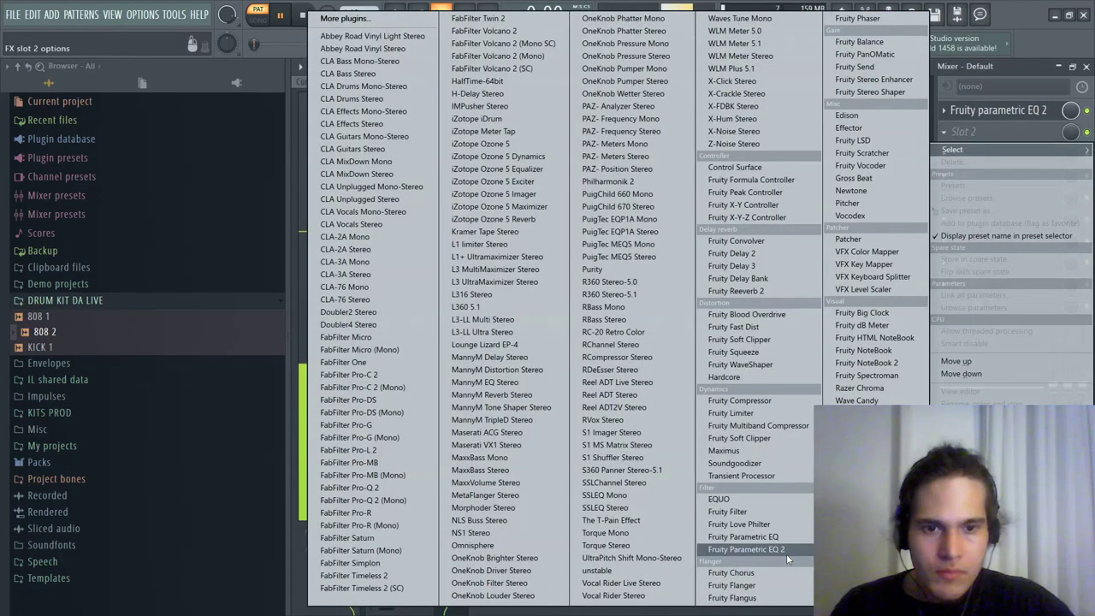
pyautogui.click(744, 550)
pyautogui.moveTo(453, 302); pyautogui.dragTo(454, 286)
pyautogui.moveTo(508, 251)
pyautogui.mouseDown()
pyautogui.moveTo(489, 216)
pyautogui.moveTo(452, 214)
pyautogui.moveTo(479, 248)
pyautogui.moveTo(510, 255)
pyautogui.mouseUp()
pyautogui.rightClick(511, 255)
pyautogui.click(531, 274)
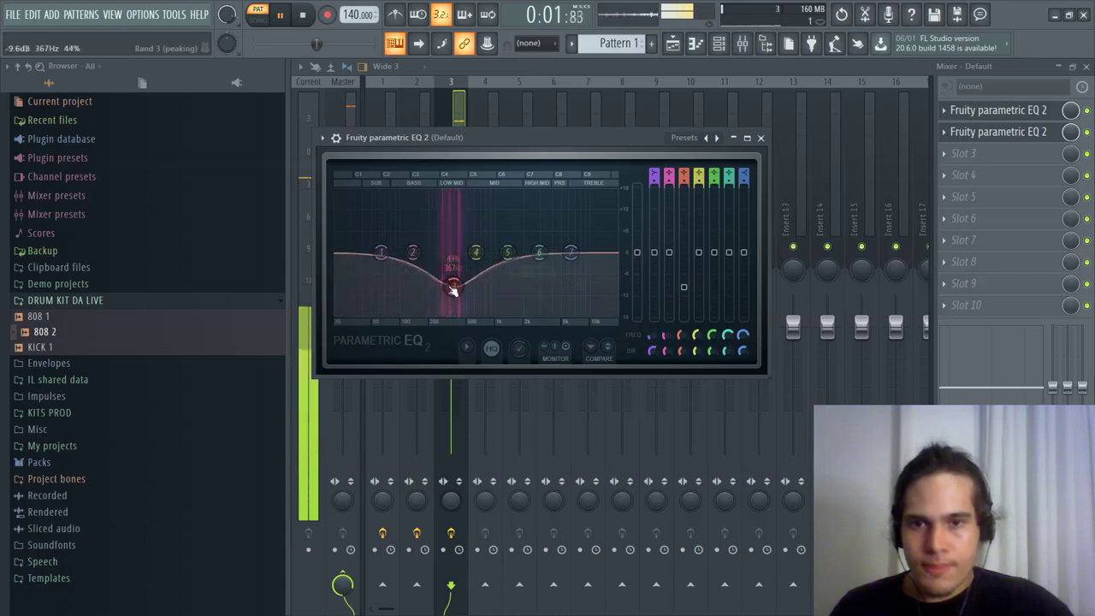
# Try transposing all the chord notes of the Default channel up one octave.
pyautogui.click(719, 44)
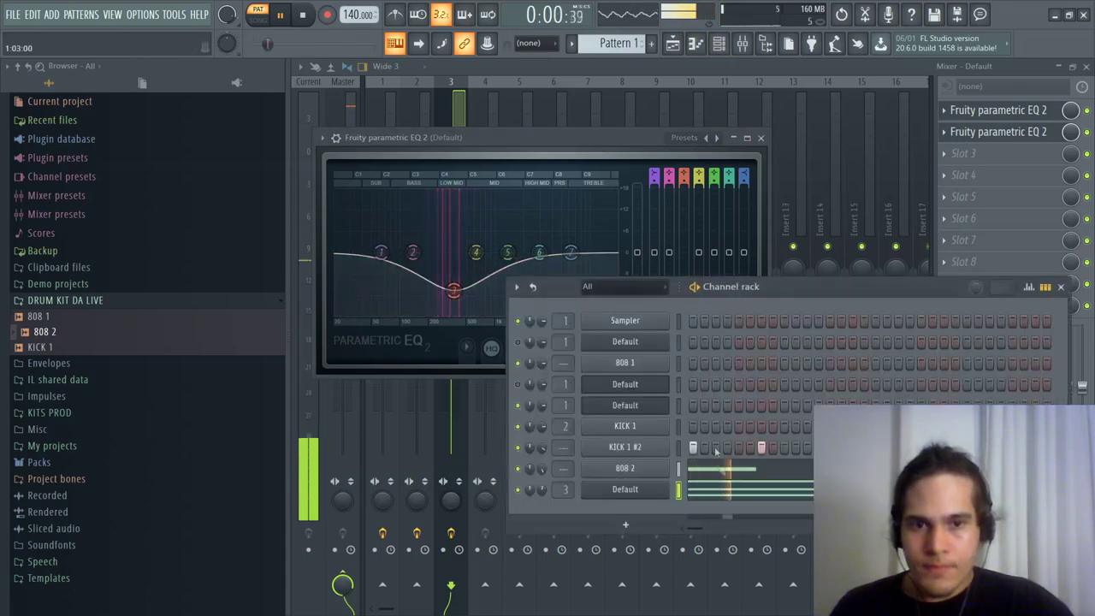
pyautogui.click(774, 489)
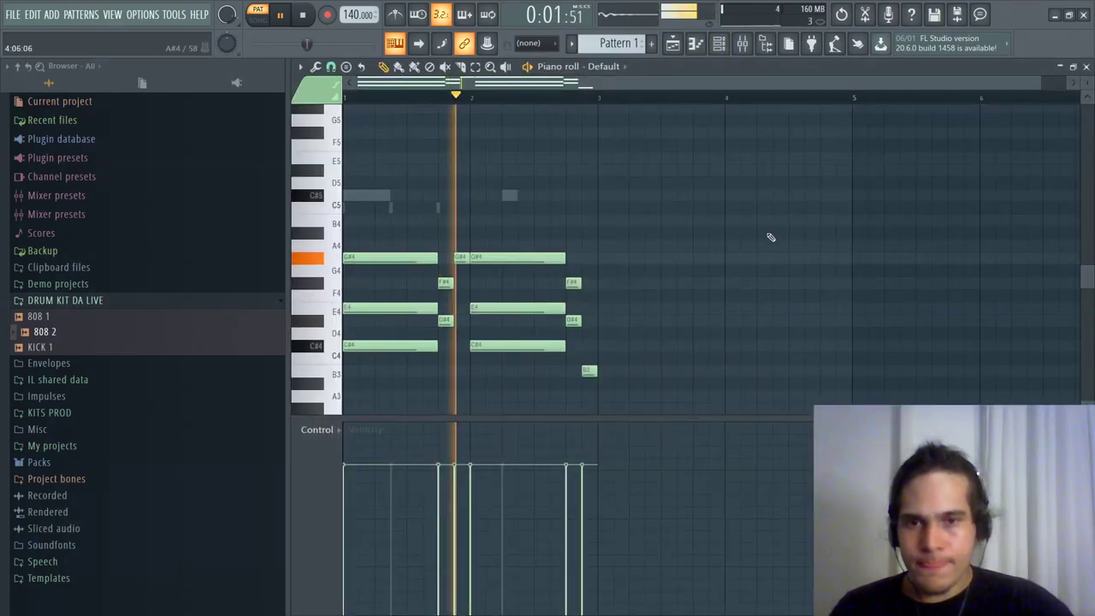
pyautogui.hotkey('ctrl', 'Up')
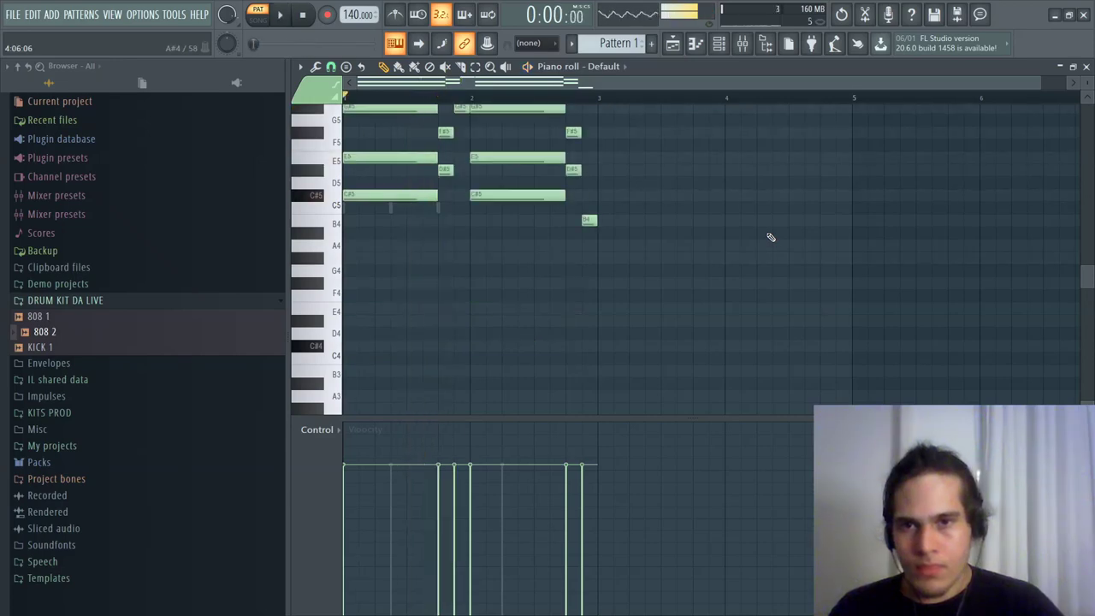
# In the Default channel's synth, try operator 1's sine shaper and set its skew to about 66%.
pyautogui.click(718, 43)
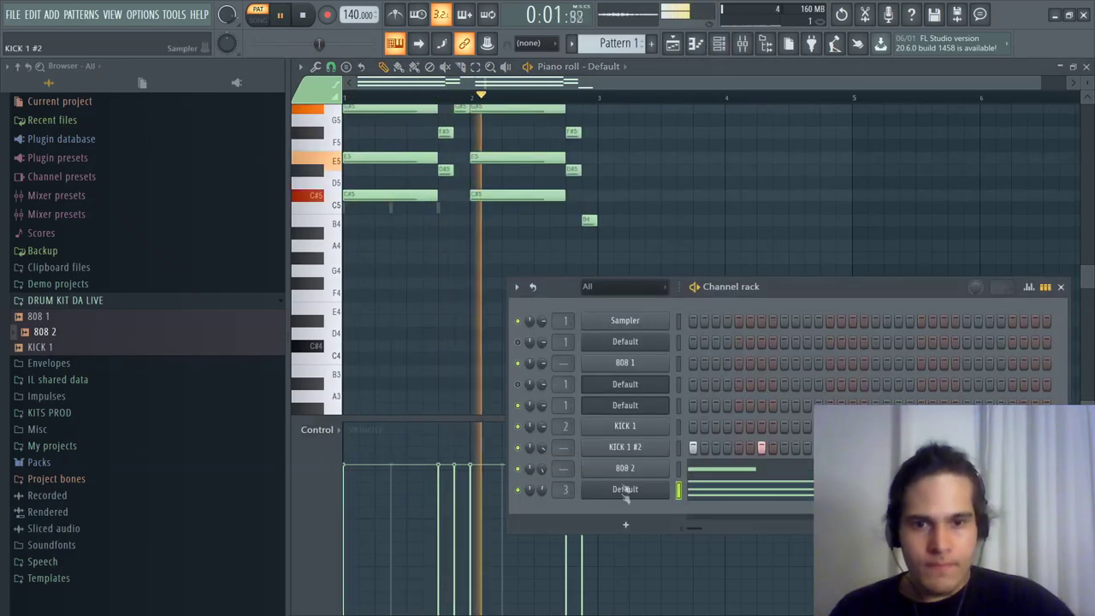
pyautogui.click(627, 490)
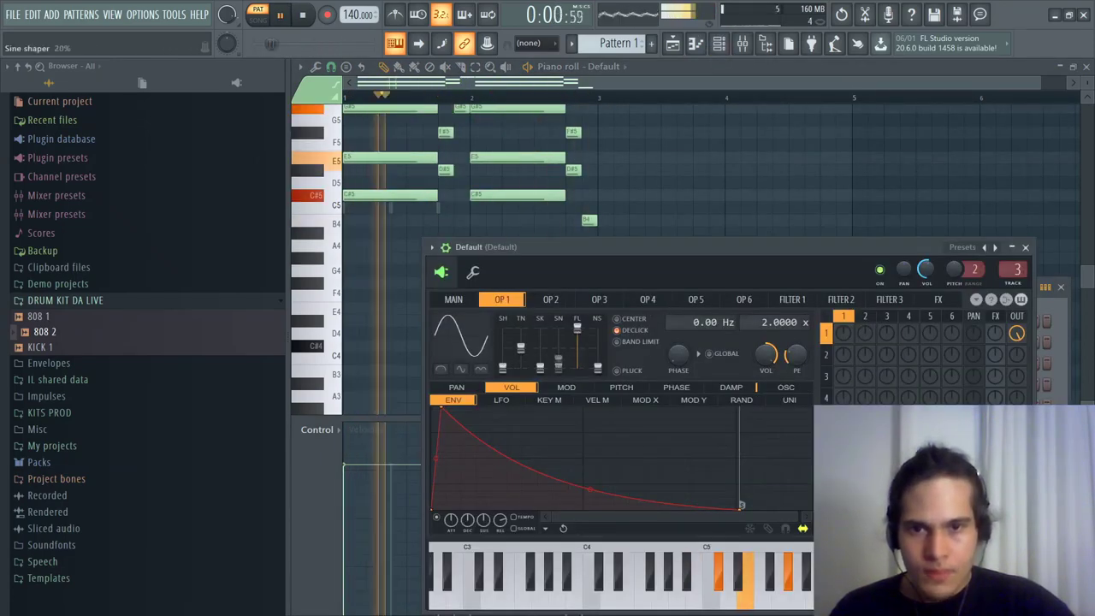
pyautogui.moveTo(558, 368); pyautogui.dragTo(540, 343)
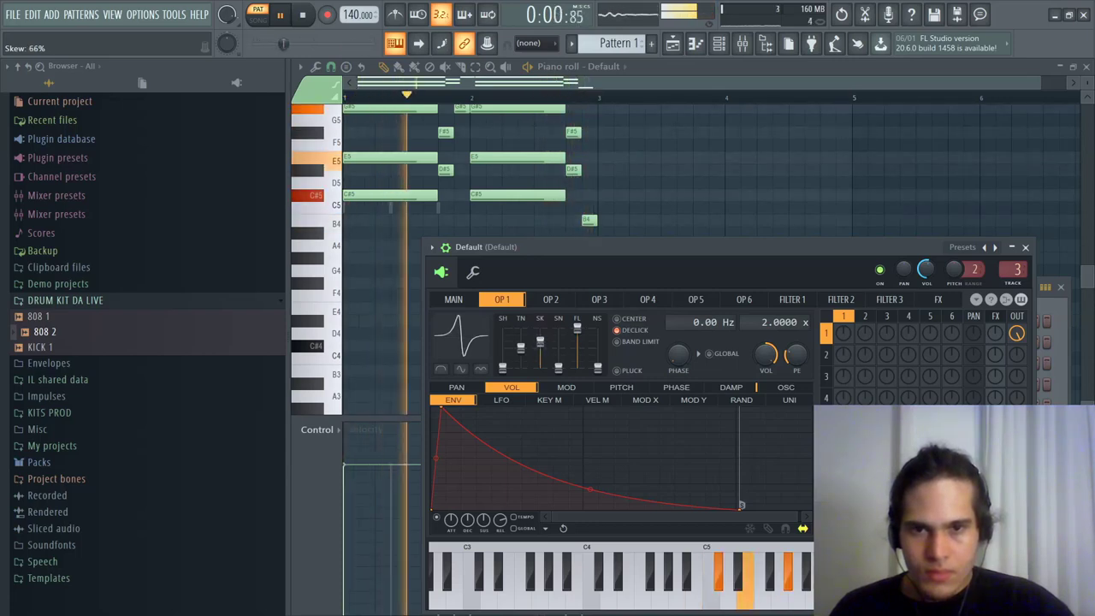
# Transpose the chord notes back down one octave in the piano roll and stop playback.
pyautogui.click(490, 88)
pyautogui.hotkey('ctrl', 'Down')
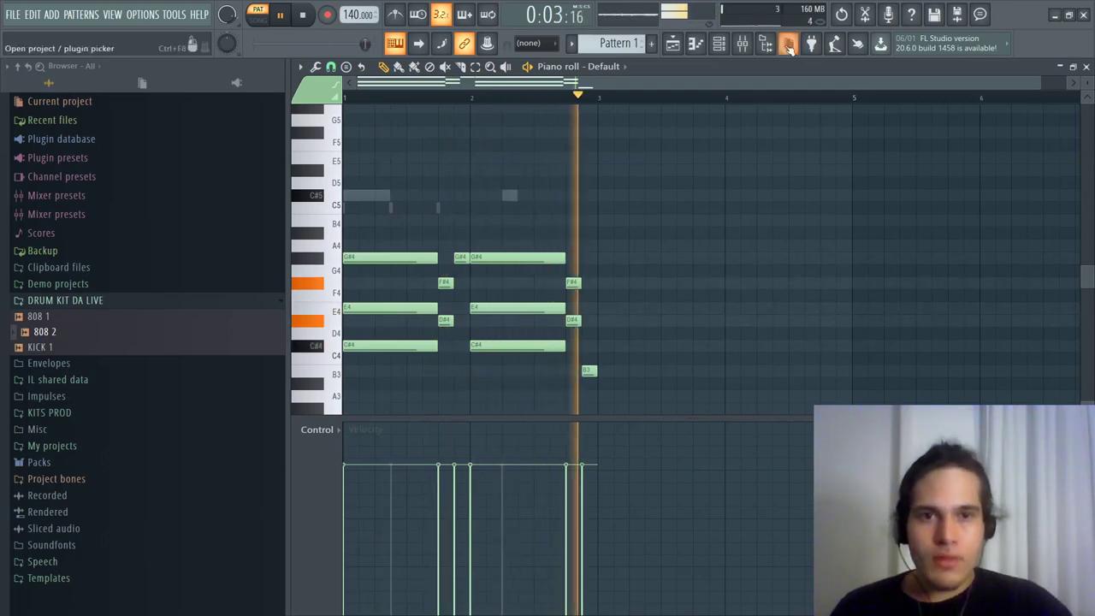
pyautogui.press('space')
# Try adding another Sytrus channel and load its Default preset.
pyautogui.click(718, 43)
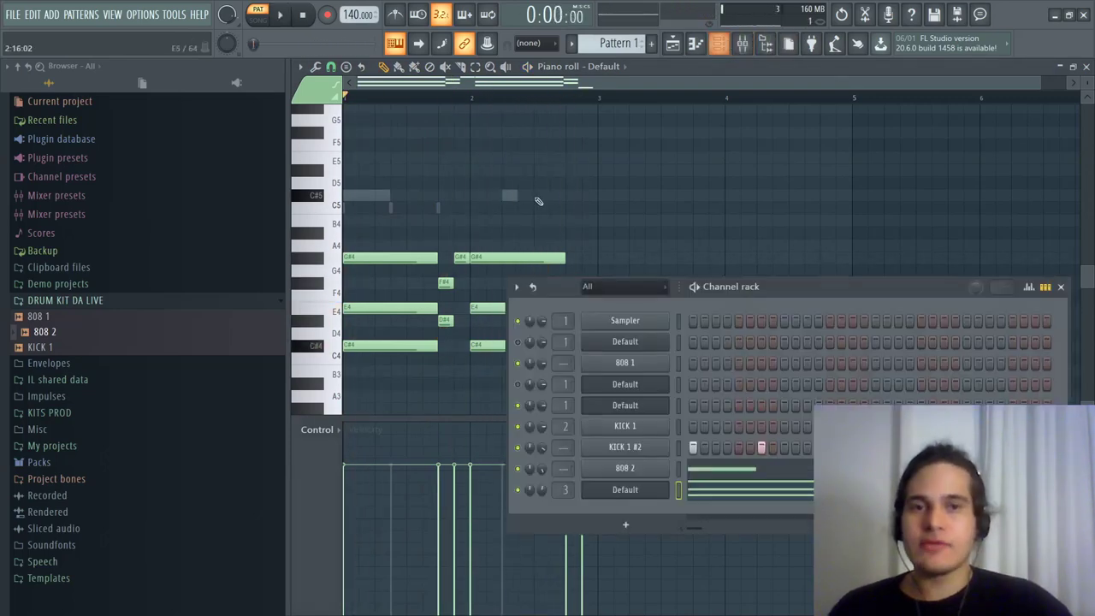
pyautogui.click(625, 524)
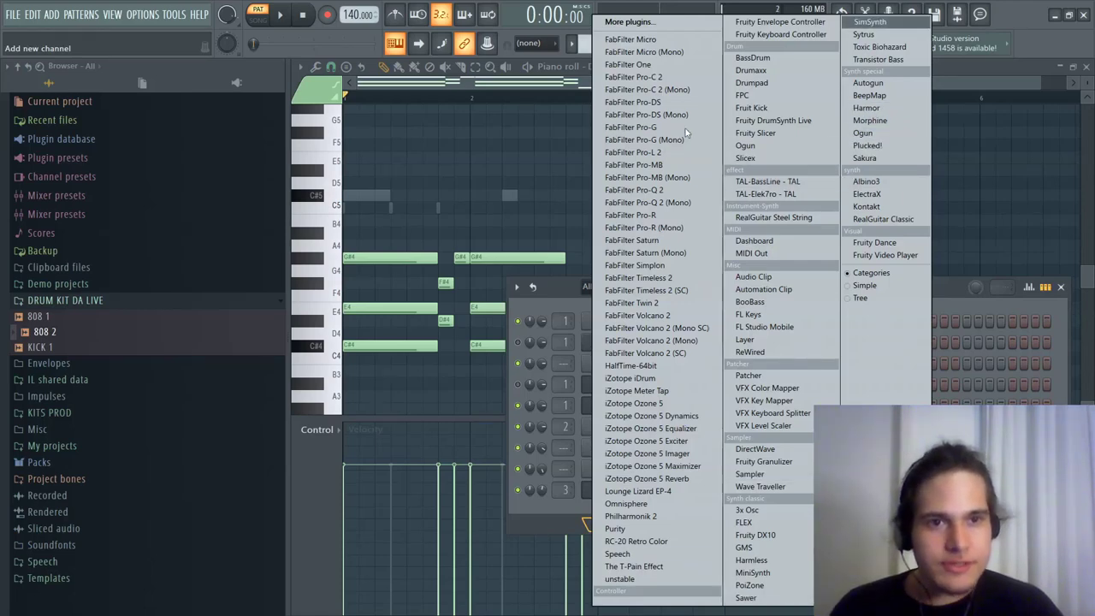
pyautogui.click(863, 34)
pyautogui.click(853, 121)
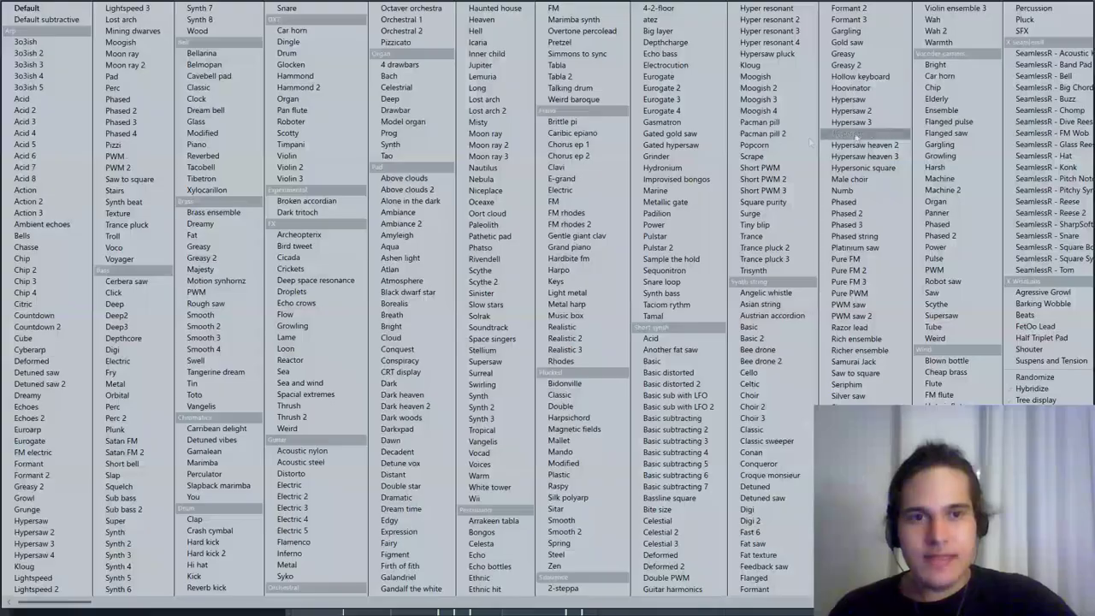
pyautogui.click(61, 21)
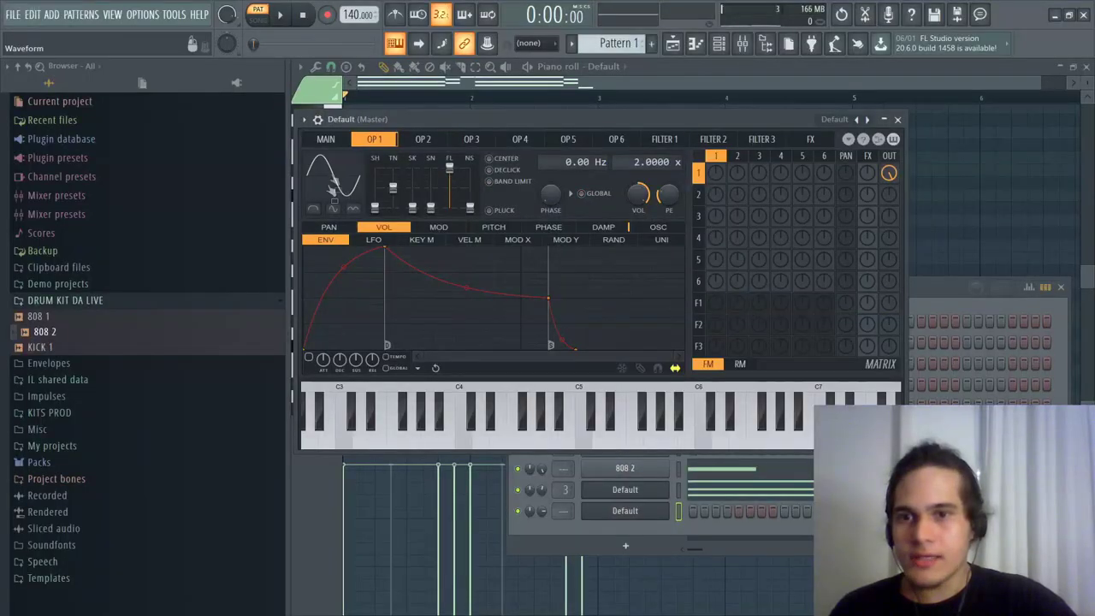
# Lengthen the melody's B5 and A5 notes to four steps each and extend the G#5 note to twelve steps.
pyautogui.press('space')
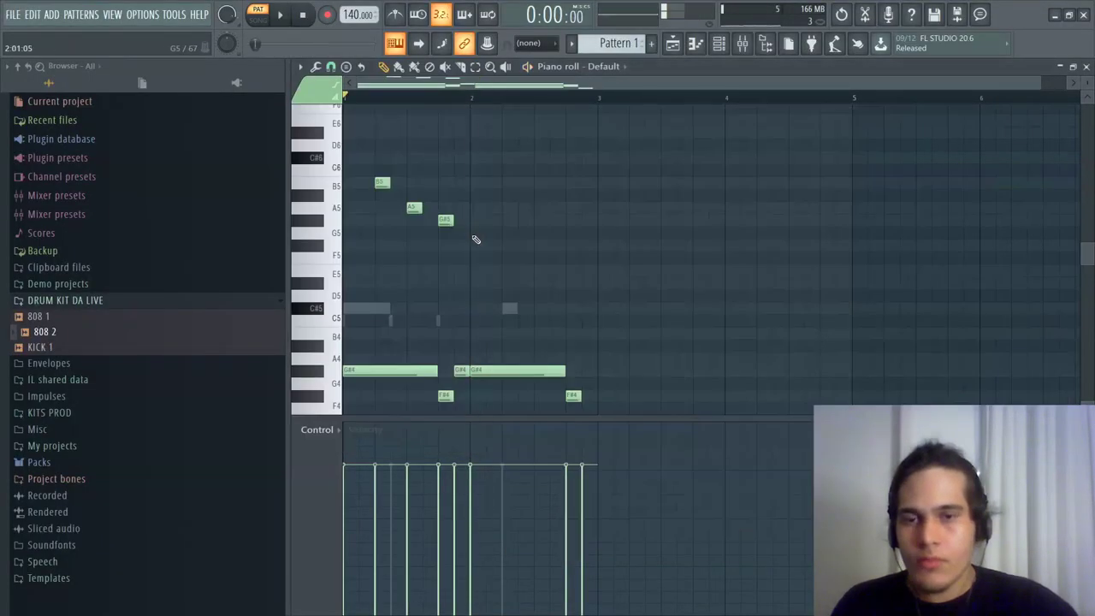
pyautogui.press('space')
pyautogui.moveTo(476, 240); pyautogui.dragTo(404, 187)
pyautogui.press('space')
pyautogui.press('space')
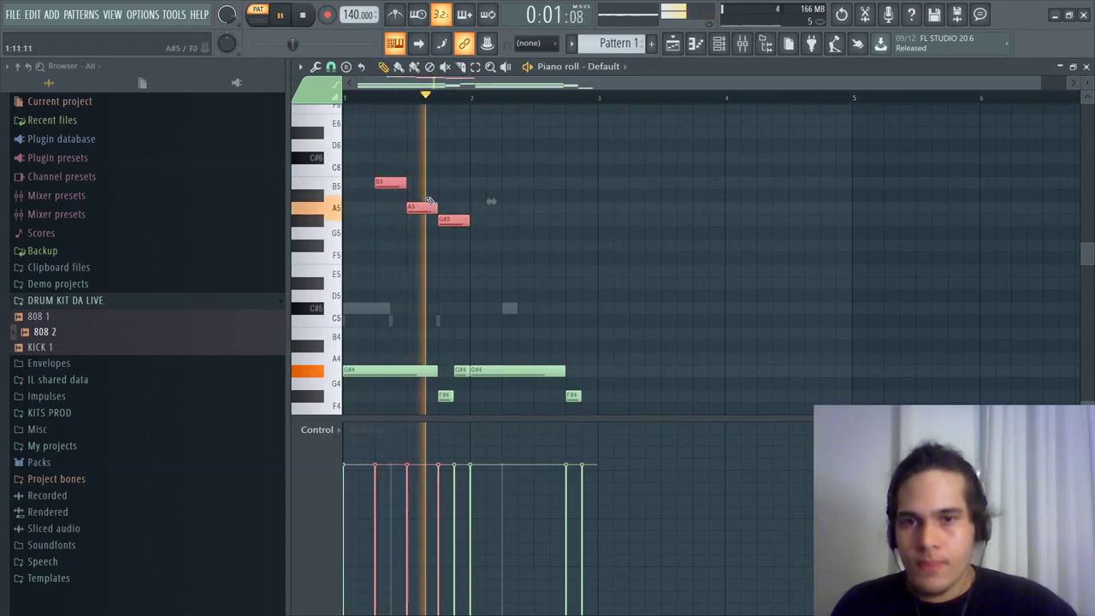
pyautogui.keyDown('ctrl'); pyautogui.click(475, 229); pyautogui.keyUp('ctrl')
pyautogui.moveTo(475, 232); pyautogui.dragTo(536, 227)
# Continue the descending melody through the end of bar 2 with a four-step F#5 and two-step E5 and D#5 notes.
pyautogui.click(534, 248)
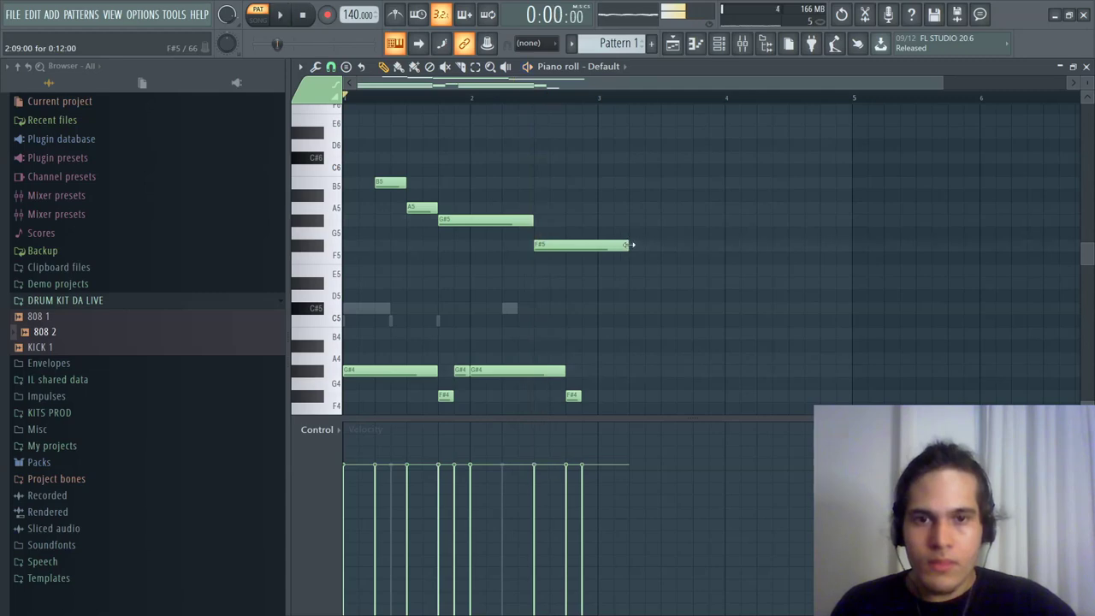
pyautogui.moveTo(630, 247); pyautogui.dragTo(564, 248)
pyautogui.click(575, 271)
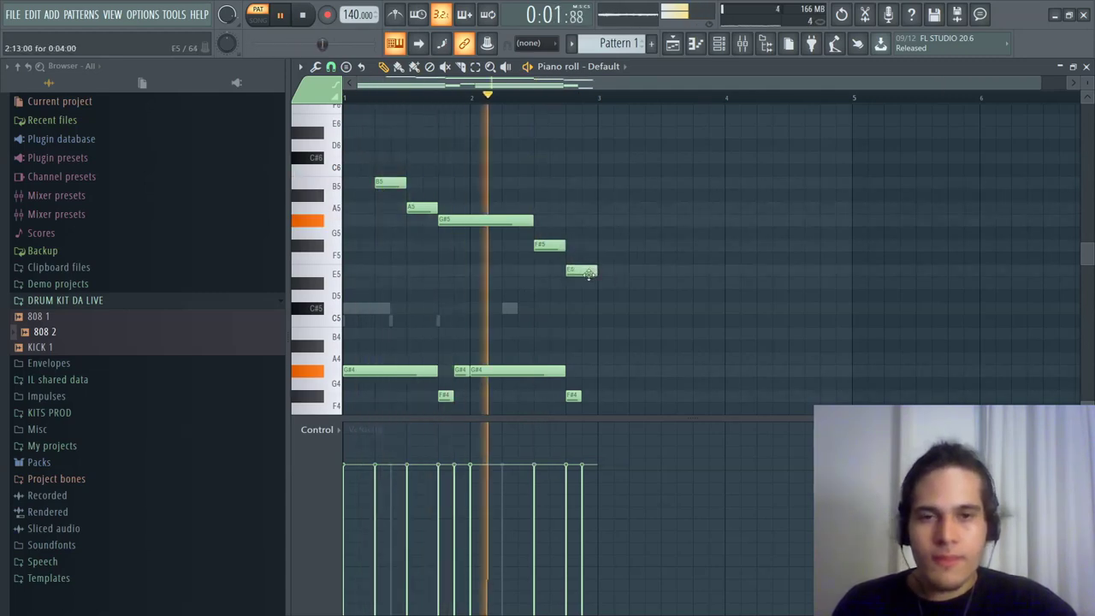
pyautogui.moveTo(597, 272); pyautogui.dragTo(580, 271)
pyautogui.click(589, 283)
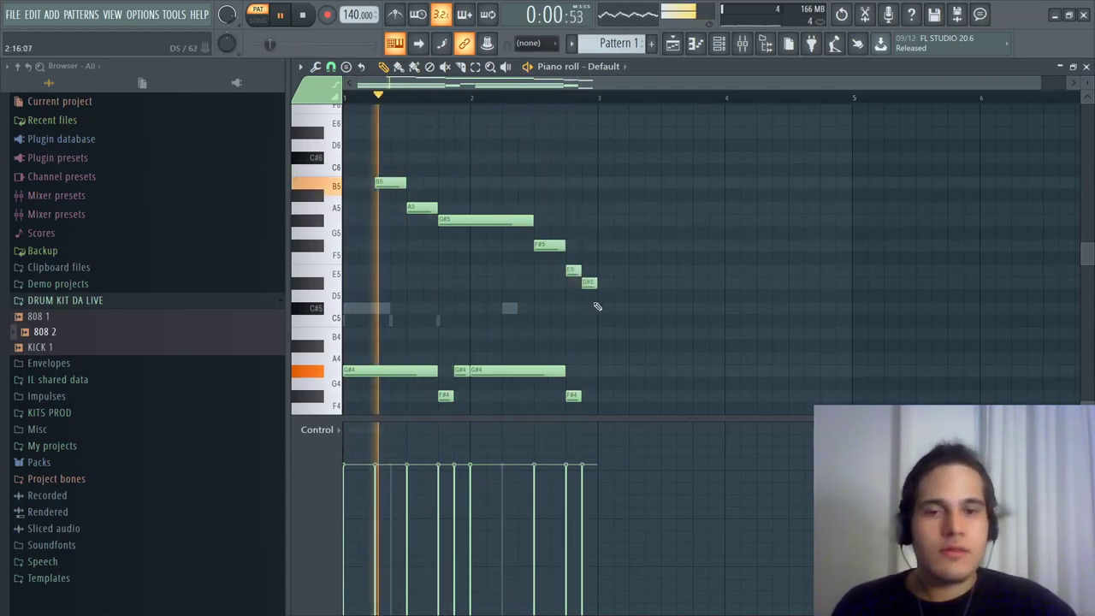
# Duplicate the two-bar chords and melody into bars 3 and 4, and delete the copied B5 and A5 notes.
pyautogui.scroll(-4, 596, 303)
pyautogui.hotkey('ctrl', 'b')
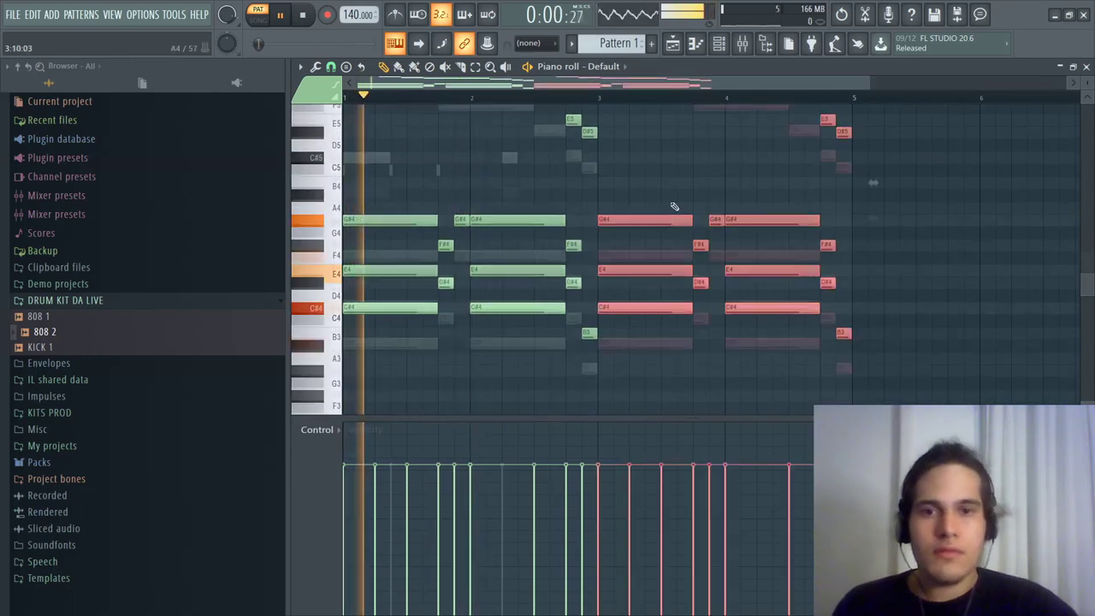
pyautogui.scroll(4, 693, 188)
pyautogui.click(666, 209)
pyautogui.rightClick(666, 208)
pyautogui.rightClick(646, 183)
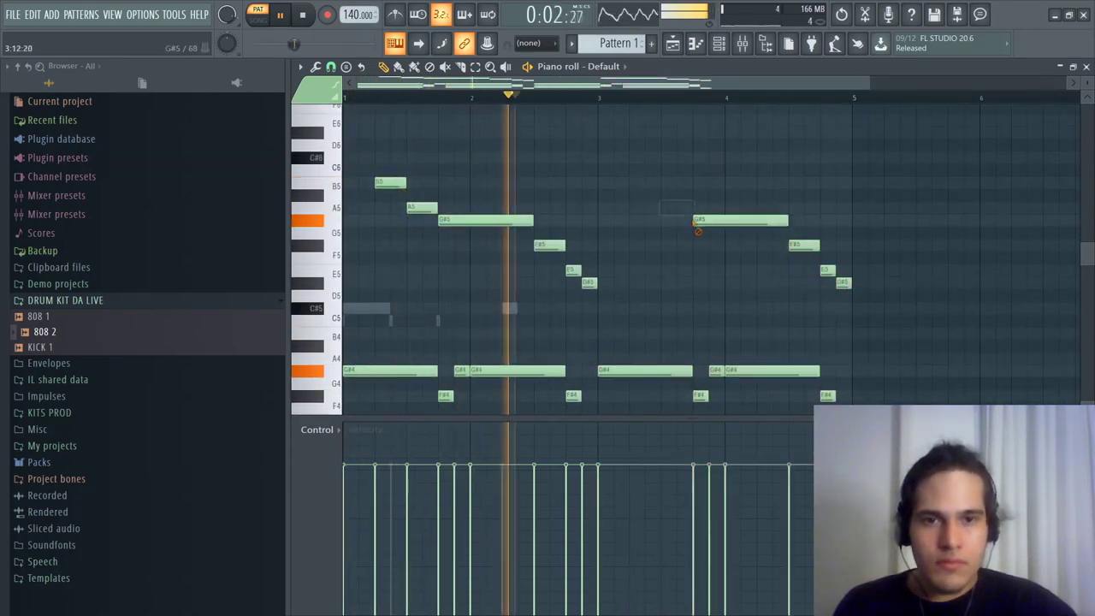
# Add short F#5 and G#5 melody notes in bar 3, and raise the last melody note of bar 4 to A5.
pyautogui.click(637, 245)
pyautogui.click(664, 222)
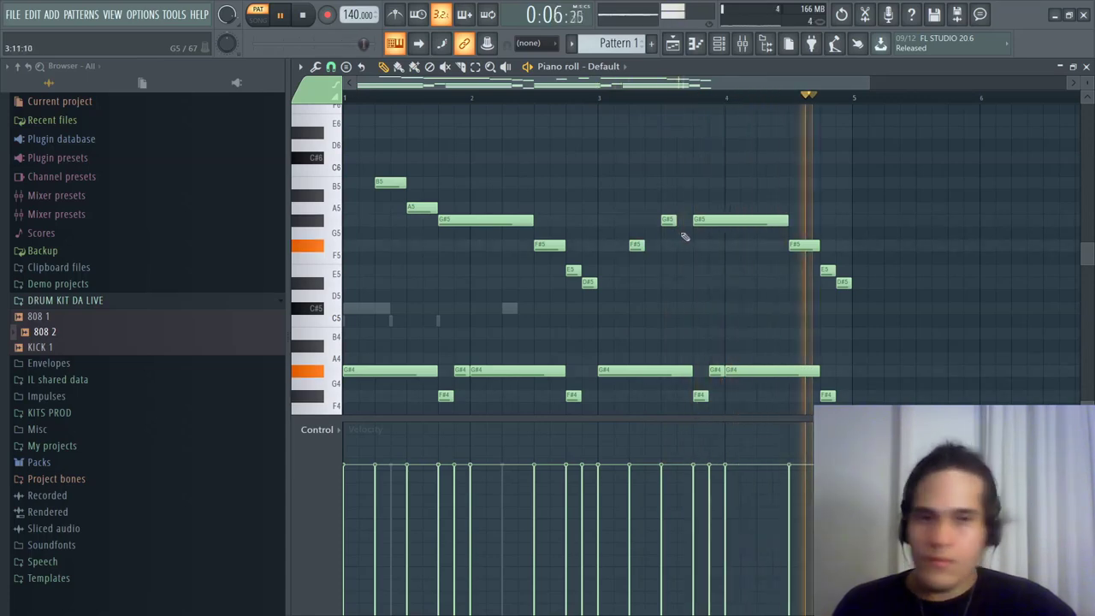
pyautogui.moveTo(843, 283); pyautogui.dragTo(845, 208)
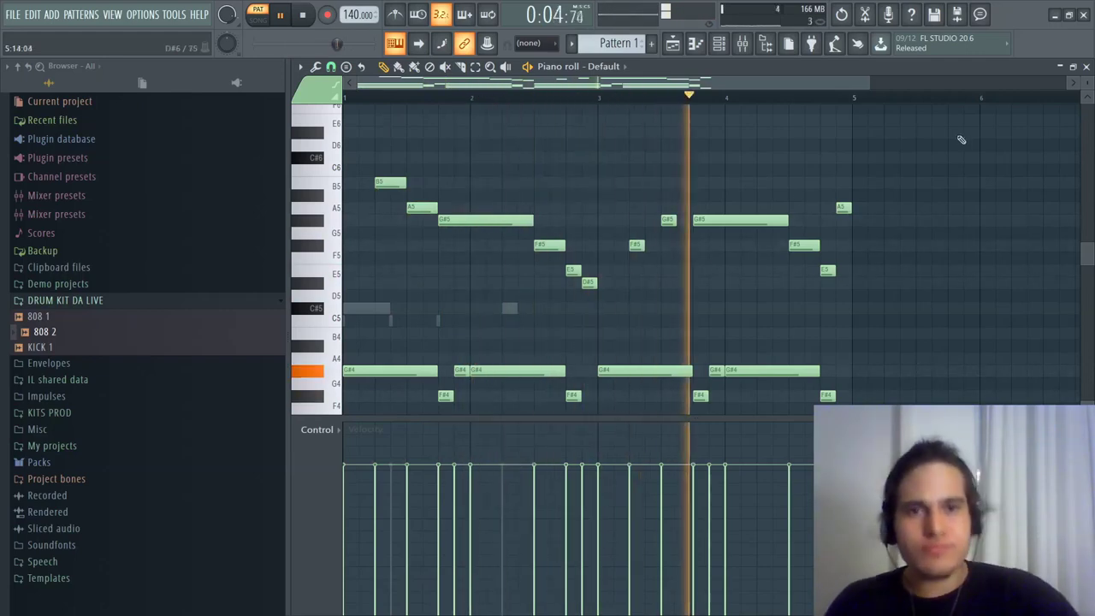
# Play the pattern and place a hit on step 9 of the Clap [ WRLD ] channel.
pyautogui.press('F9')
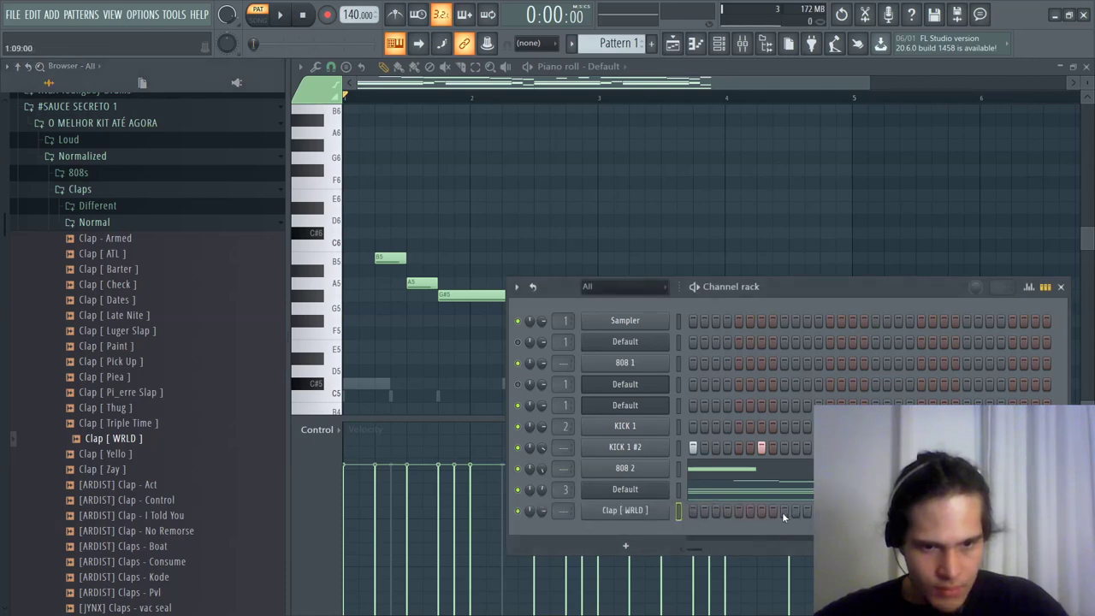
pyautogui.press('space')
pyautogui.click(782, 512)
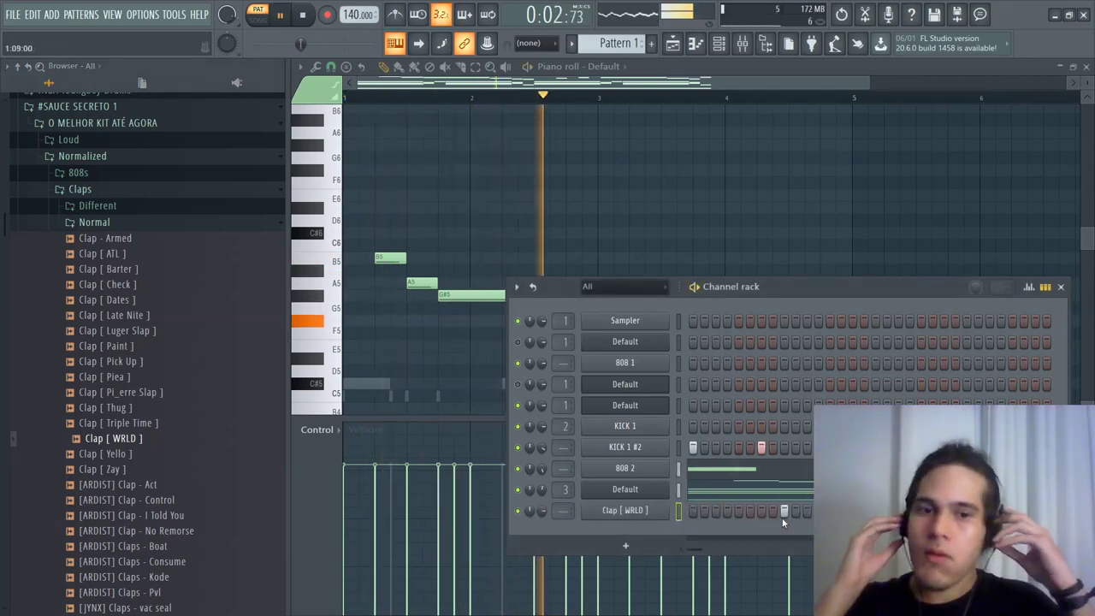
# In the 808 2 piano roll, add eight-step C#5 notes at the start of bar 3 and on step 5 of bar 4.
pyautogui.click(764, 470)
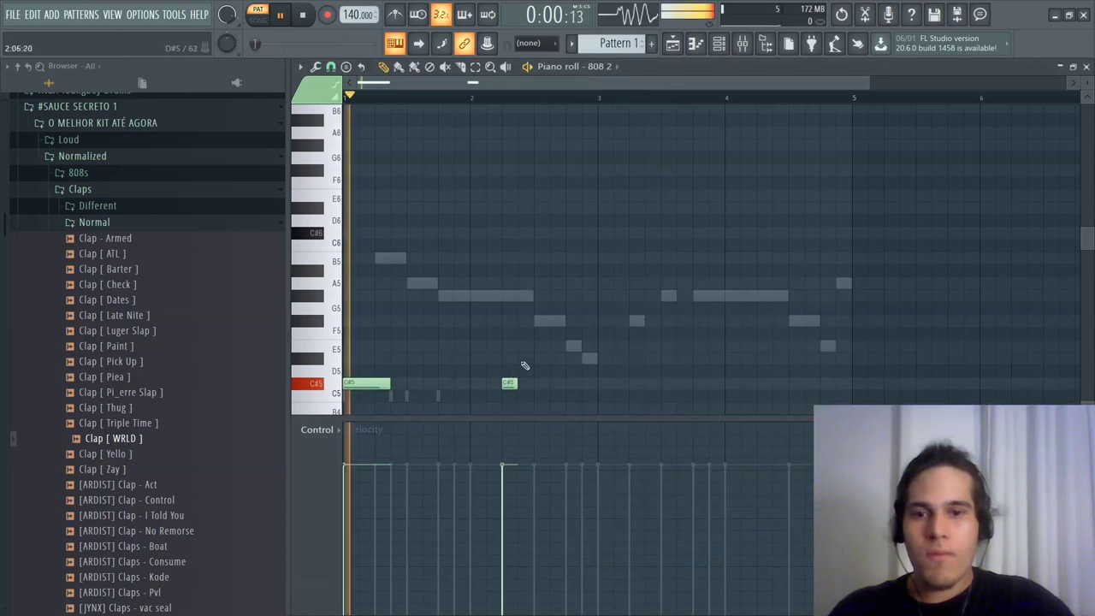
pyautogui.scroll(-5, 555, 332)
pyautogui.scroll(1, 559, 296)
pyautogui.moveTo(599, 232); pyautogui.dragTo(660, 234)
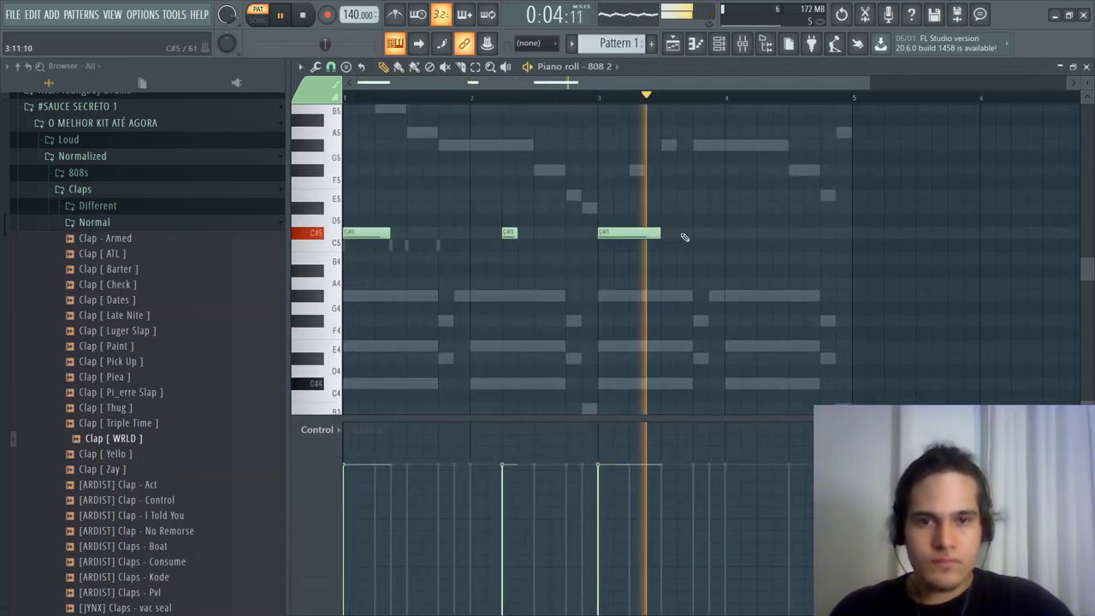
pyautogui.click(757, 236)
# Remove the trial C#5 note at the end of bar 4 and place an E5 808 note there instead.
pyautogui.click(826, 234)
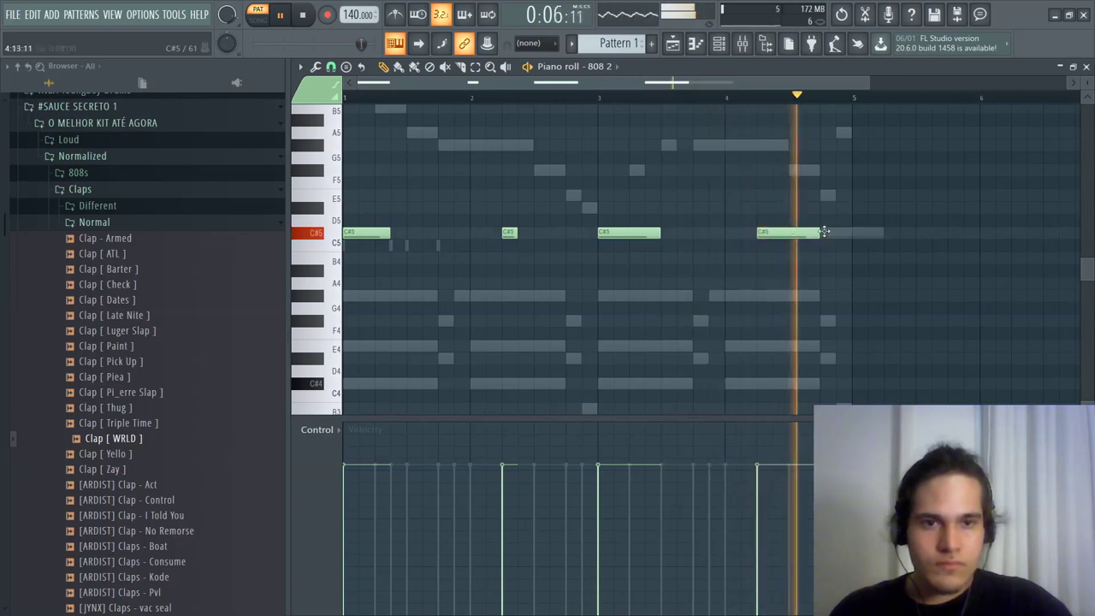
pyautogui.moveTo(882, 233); pyautogui.dragTo(836, 236)
pyautogui.rightClick(828, 232)
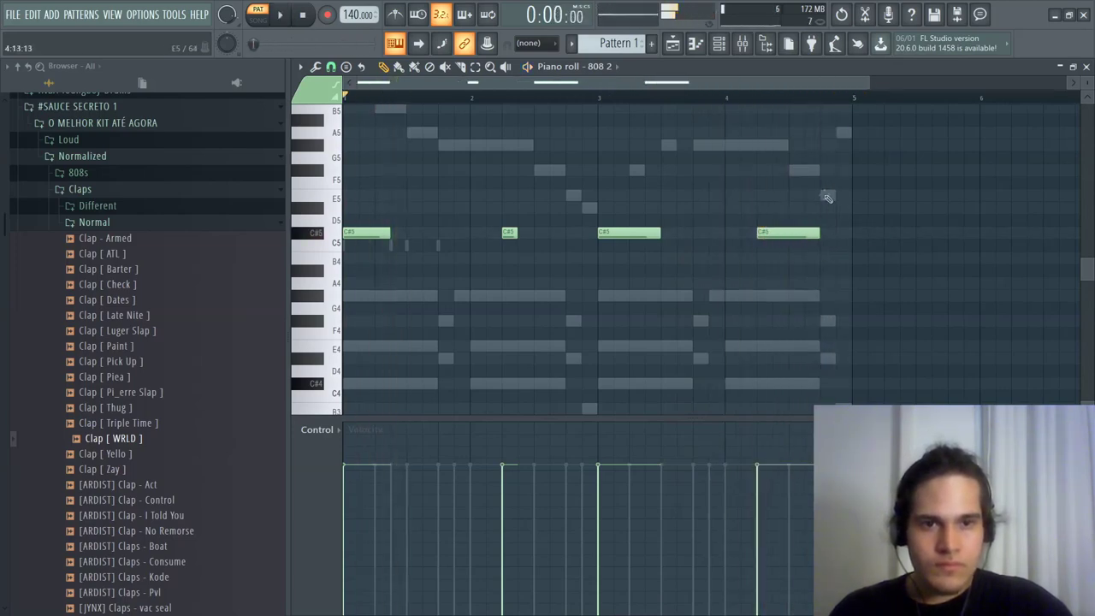
pyautogui.click(828, 195)
pyautogui.moveTo(835, 195); pyautogui.dragTo(854, 196)
# Audition Hi Hat [ Gates ] from the kit's short hi-hat samples and add it as a new channel.
pyautogui.click(719, 50)
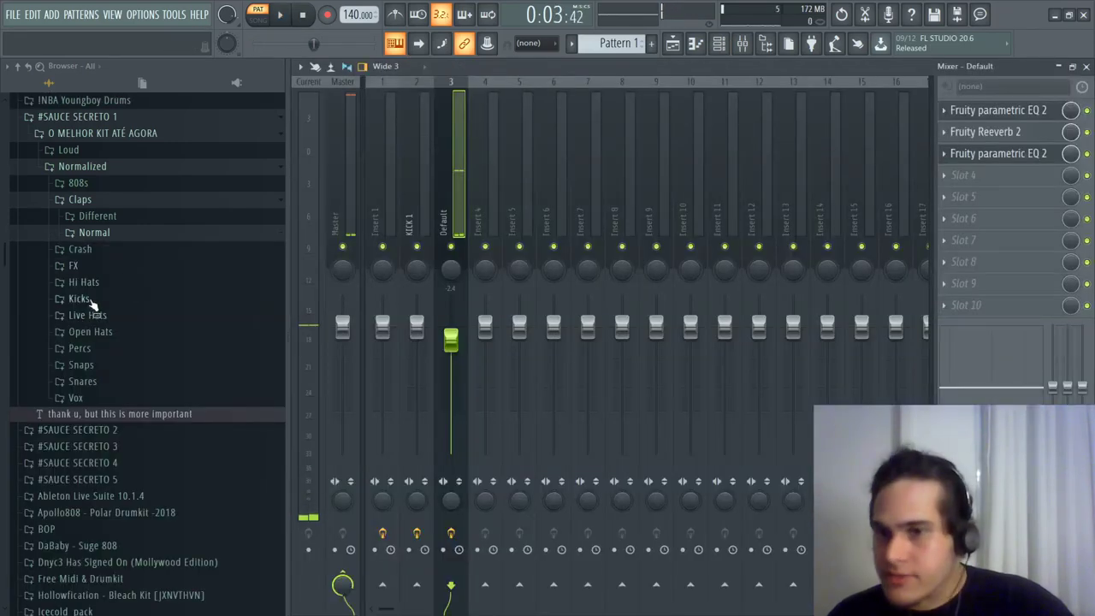
pyautogui.click(94, 285)
pyautogui.click(118, 334)
pyautogui.click(128, 394)
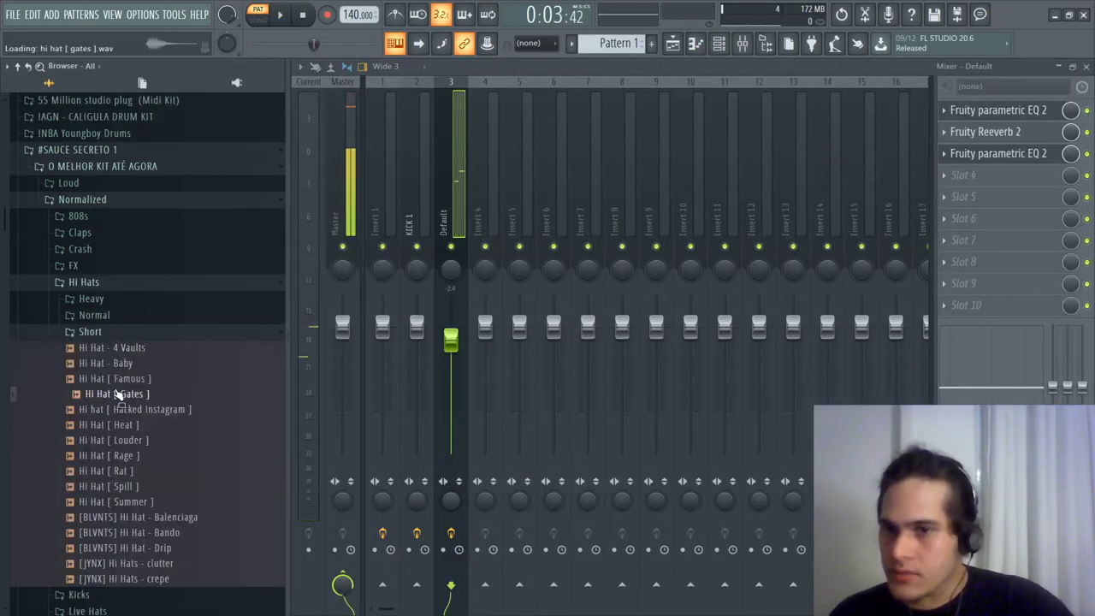
pyautogui.click(719, 45)
pyautogui.moveTo(217, 404); pyautogui.dragTo(633, 523)
pyautogui.rightClick(637, 532)
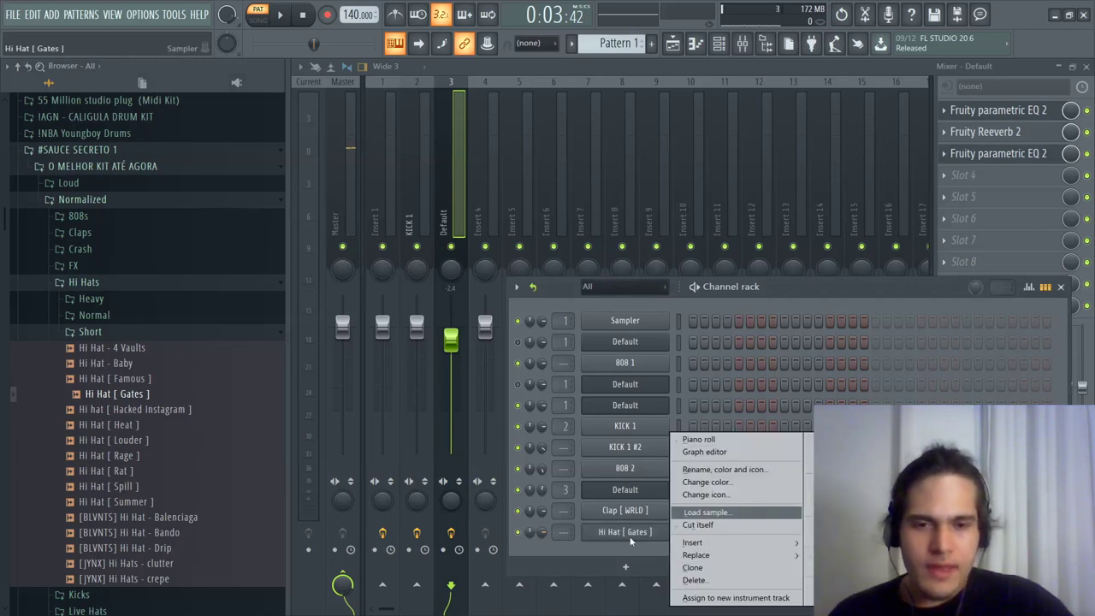
# Add a new Sytrus channel after the hi-hat and load its Default preset.
pyautogui.click(625, 565)
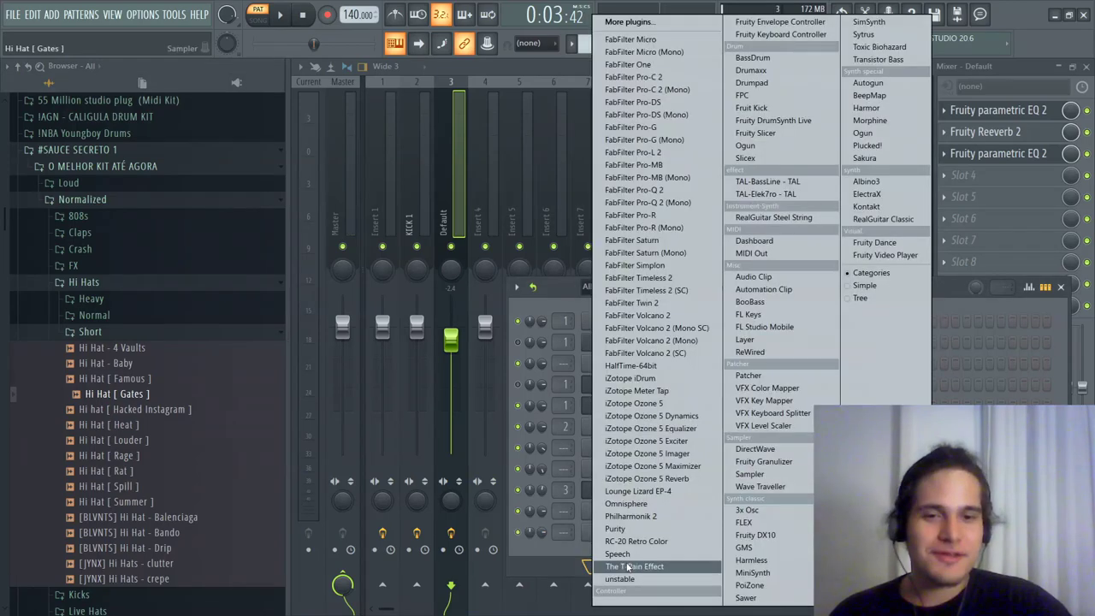
pyautogui.click(865, 24)
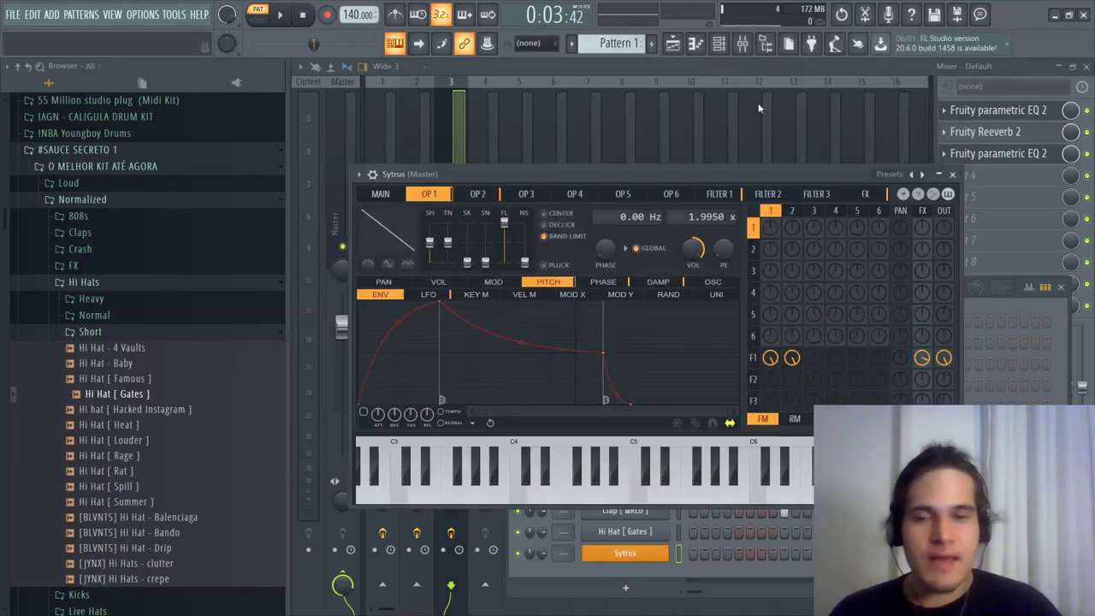
pyautogui.click(923, 175)
pyautogui.click(34, 10)
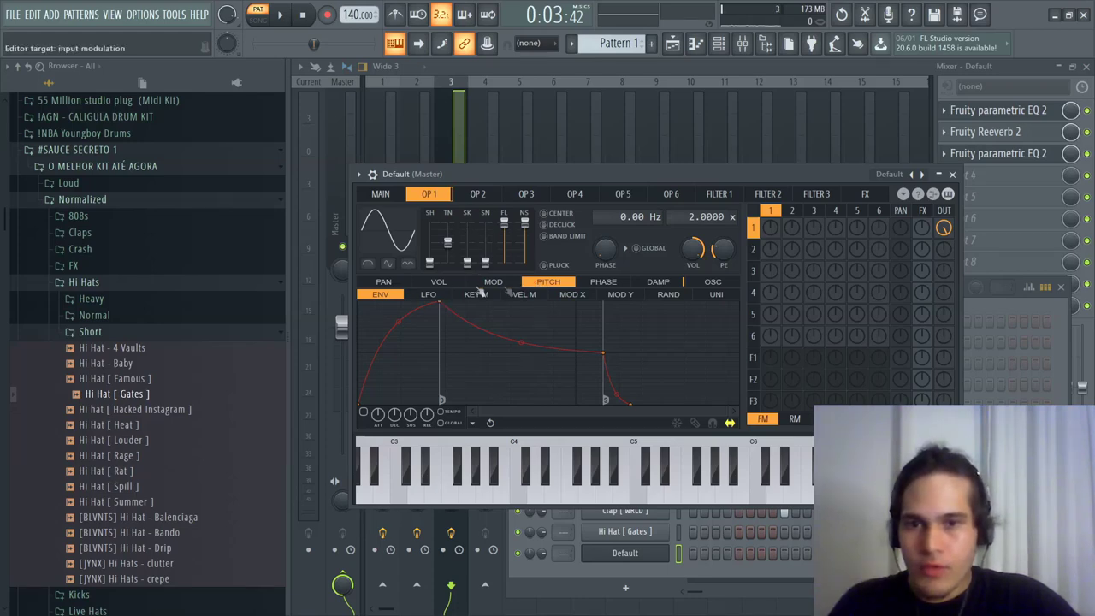
# Shape operator 1's volume envelope with an instant attack and a very short decay to zero, and test the sound.
pyautogui.moveTo(446, 312); pyautogui.dragTo(385, 292)
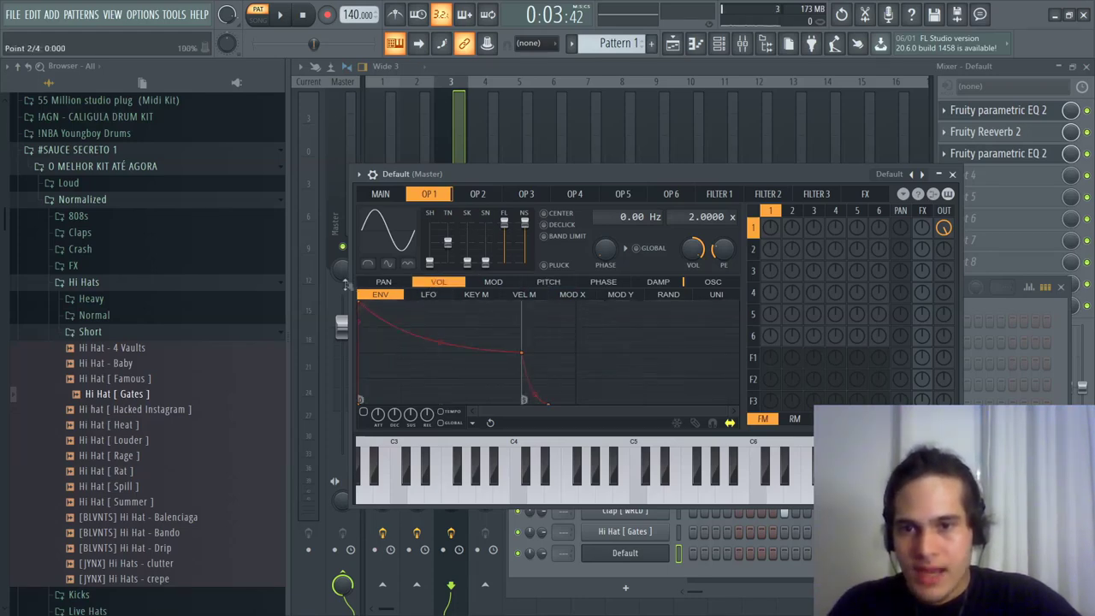
pyautogui.moveTo(513, 359); pyautogui.dragTo(336, 445)
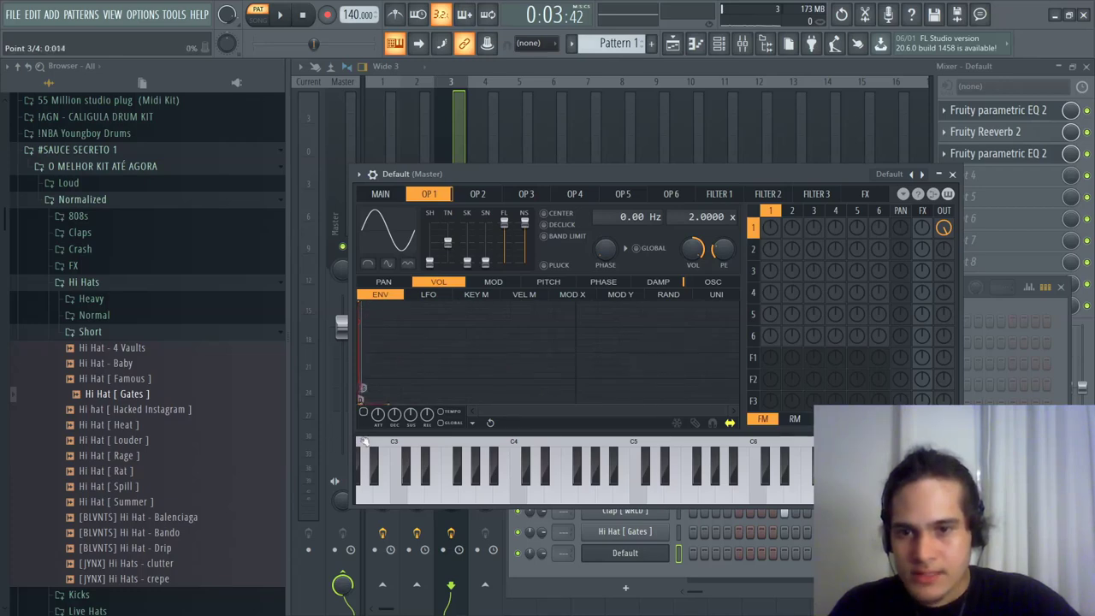
pyautogui.moveTo(365, 442); pyautogui.dragTo(370, 441)
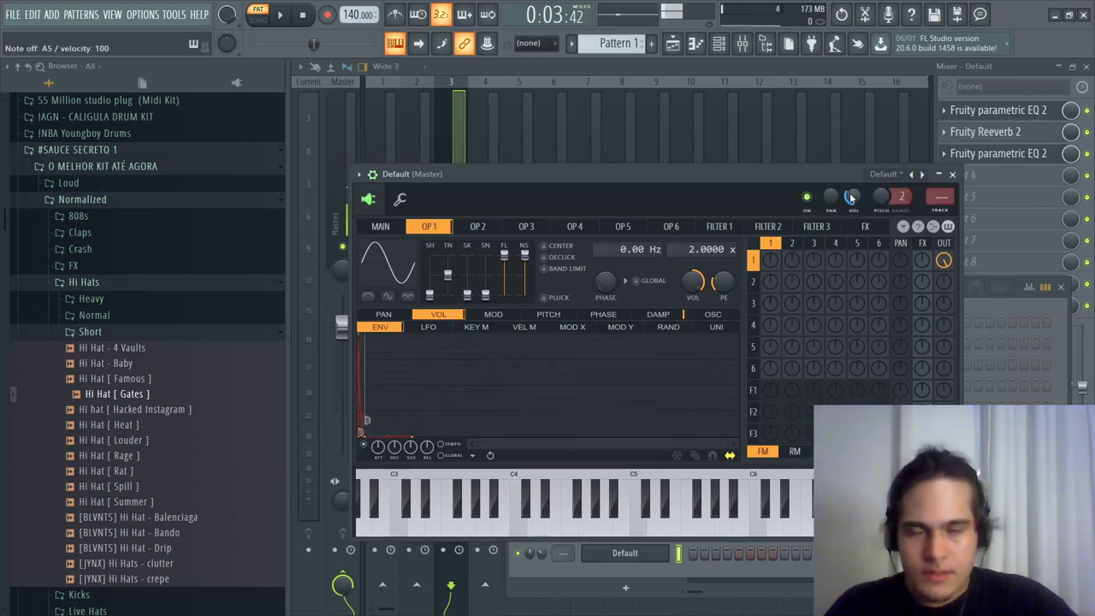
pyautogui.press('y')
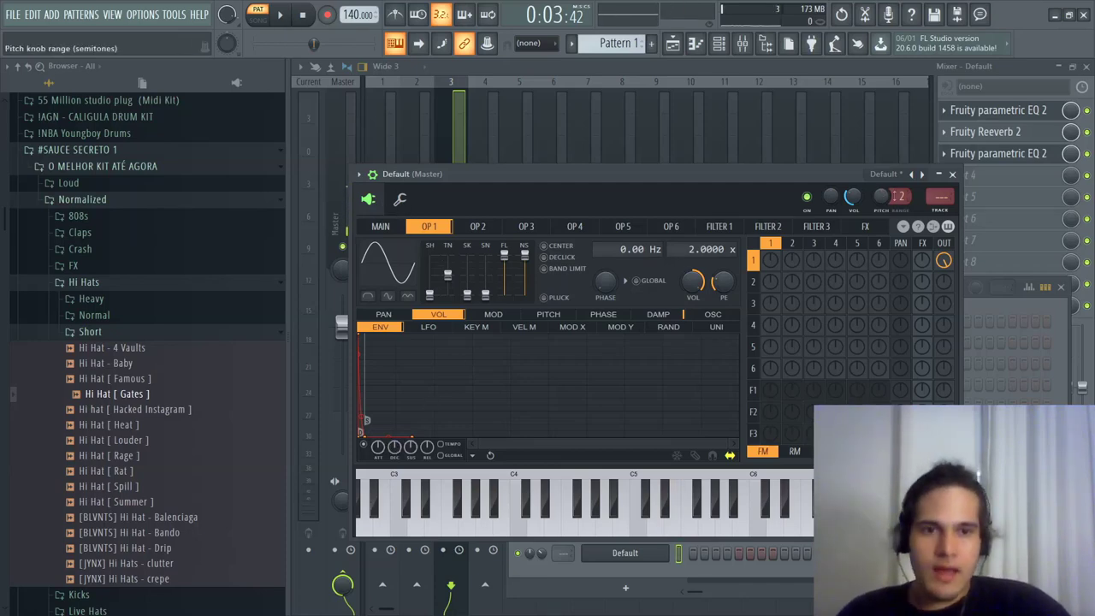
# Adjust the channel's pitch knob range, shrink operator 1's pitch envelope to a very short initial drop, and close the synth.
pyautogui.rightClick(883, 197)
pyautogui.click(897, 203)
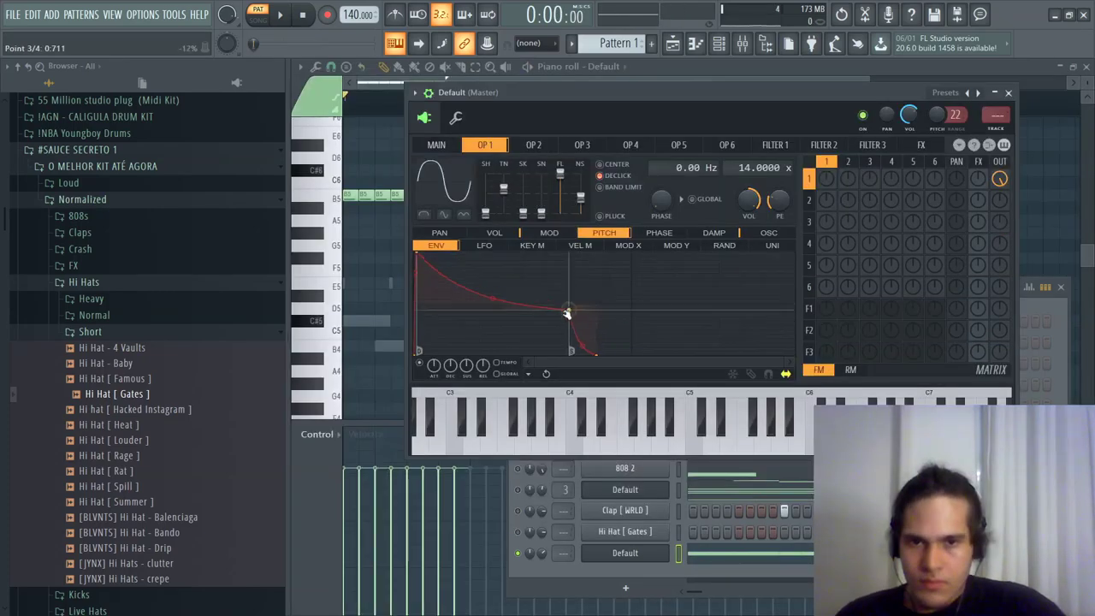
pyautogui.click(420, 363)
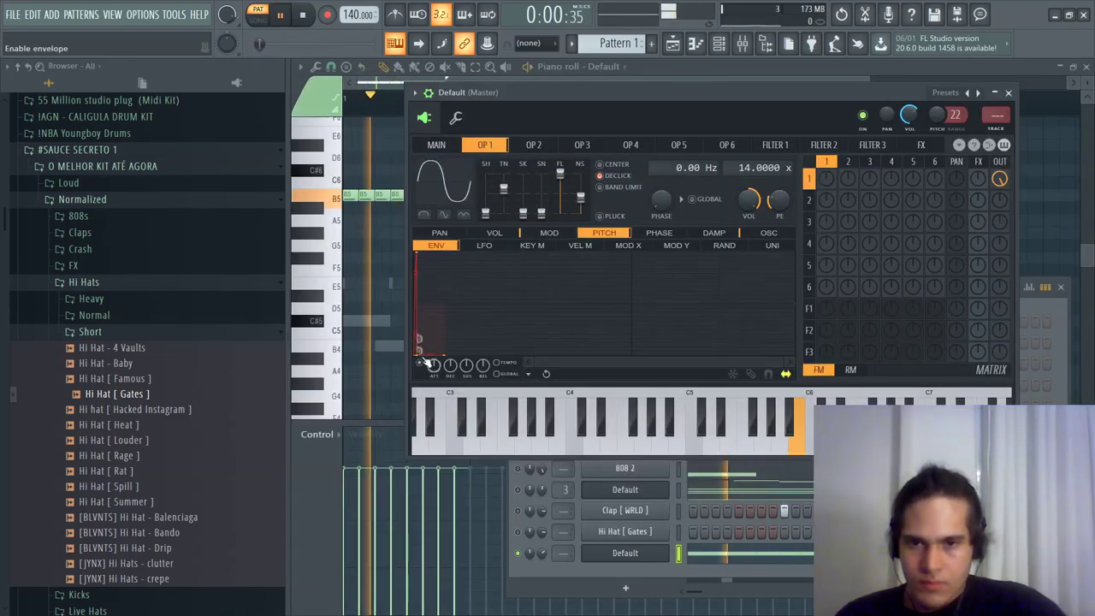
pyautogui.moveTo(419, 354)
pyautogui.mouseDown()
pyautogui.moveTo(425, 363)
pyautogui.moveTo(448, 245)
pyautogui.moveTo(401, 240)
pyautogui.moveTo(388, 403)
pyautogui.mouseUp()
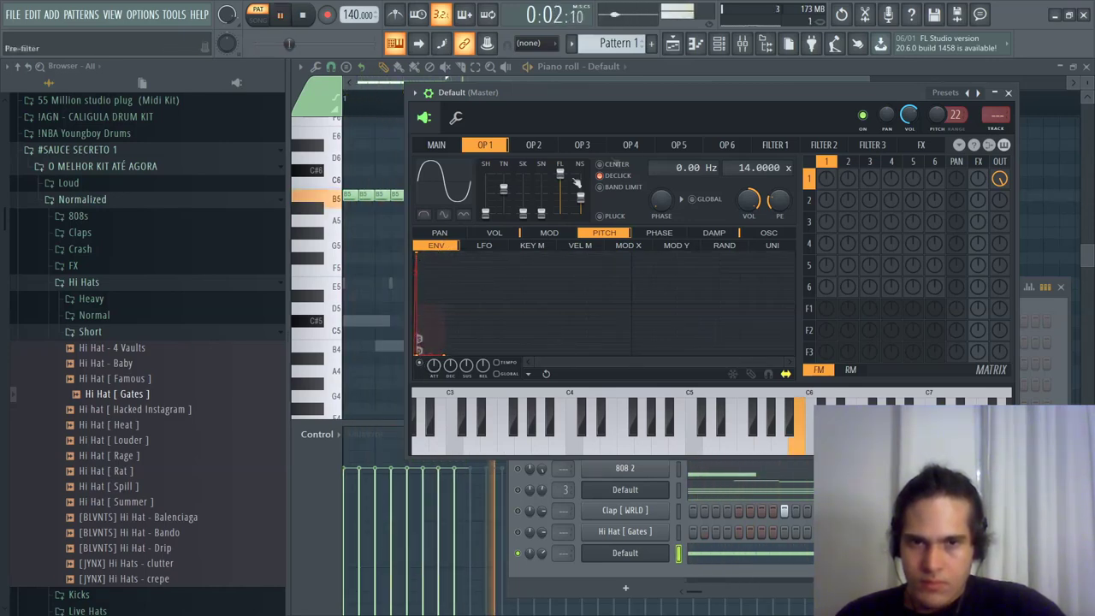
pyautogui.click(1008, 93)
pyautogui.press('space')
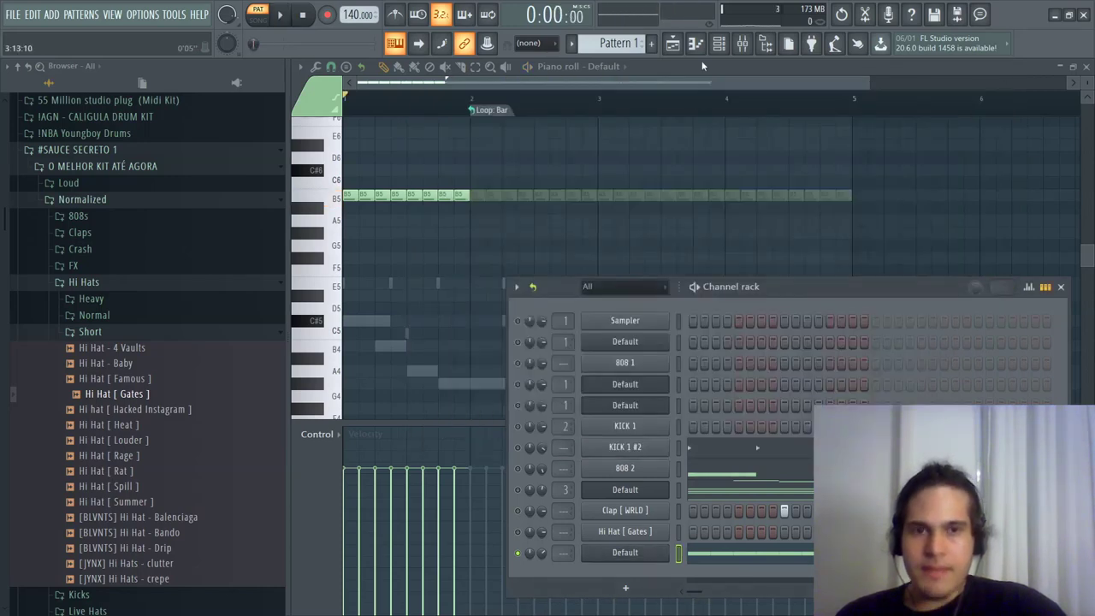
# Route the selected Sytrus hi-hat channel to mixer track Insert 4.
pyautogui.click(747, 44)
pyautogui.rightClick(495, 213)
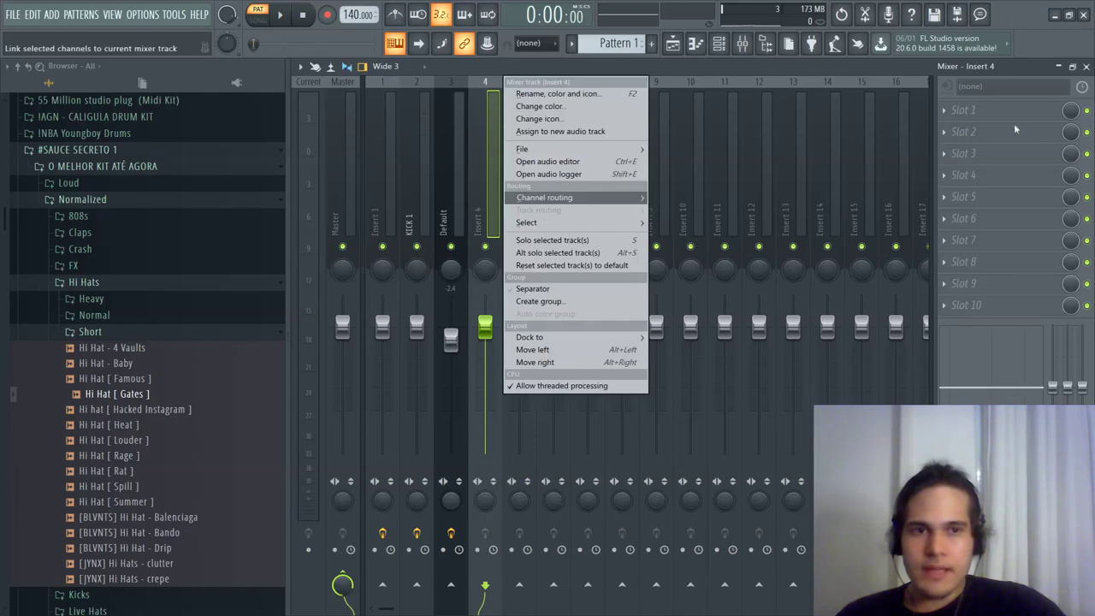
pyautogui.click(980, 112)
pyautogui.moveTo(969, 125)
pyautogui.click(995, 66)
pyautogui.rightClick(485, 179)
pyautogui.moveTo(564, 198)
pyautogui.click(736, 198)
# Load Fruity Parametric EQ 2 in the first effect slot of mixer track 4 and apply its 20Hz + 18kHz cut preset.
pyautogui.click(963, 109)
pyautogui.moveTo(952, 128)
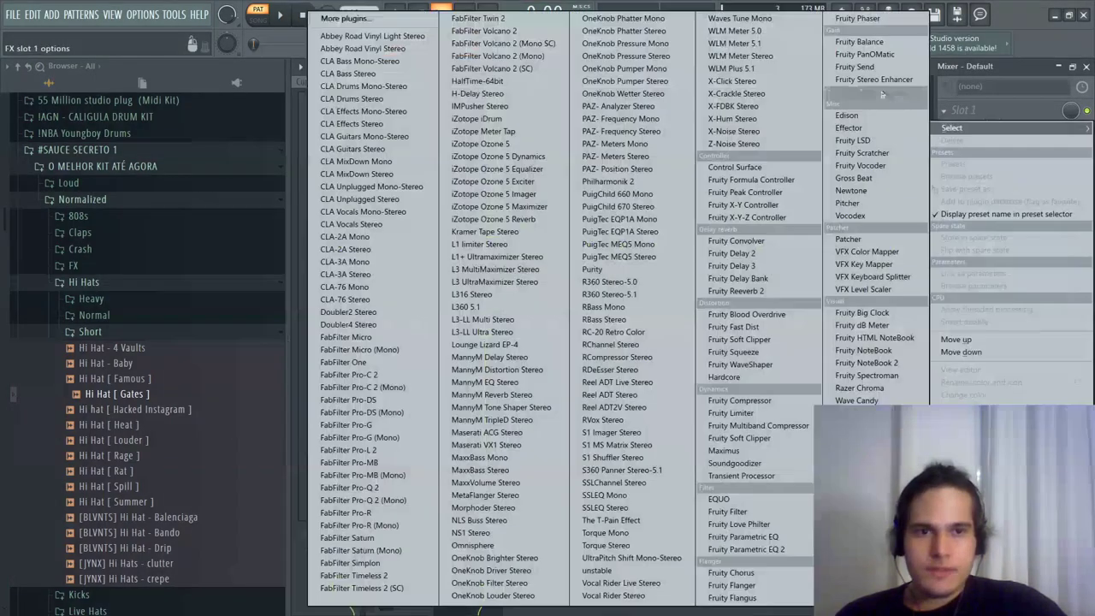
pyautogui.click(746, 550)
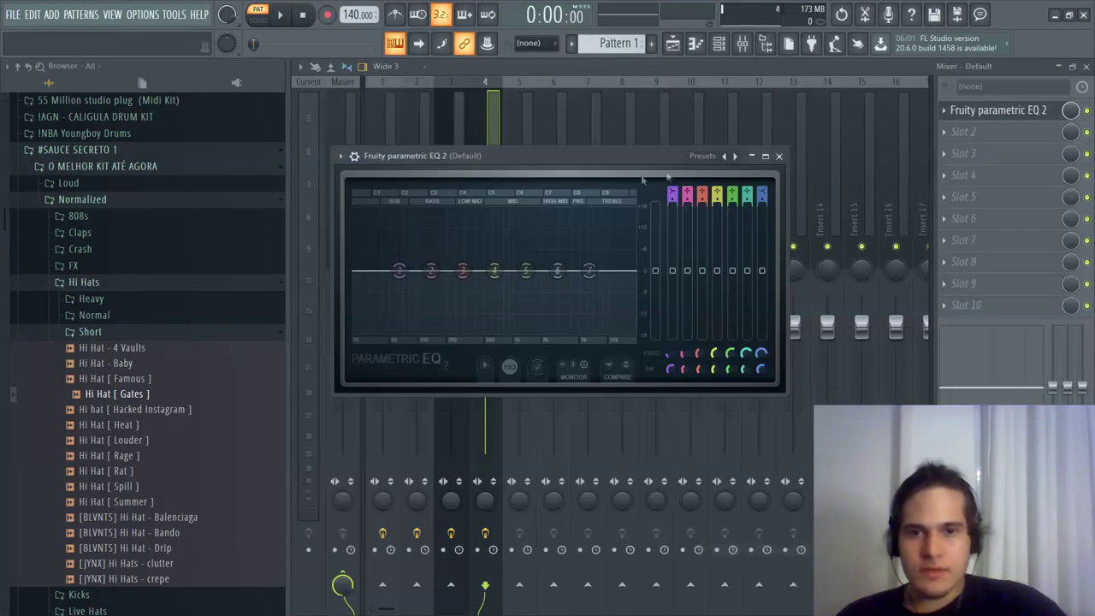
pyautogui.click(724, 156)
pyautogui.click(778, 188)
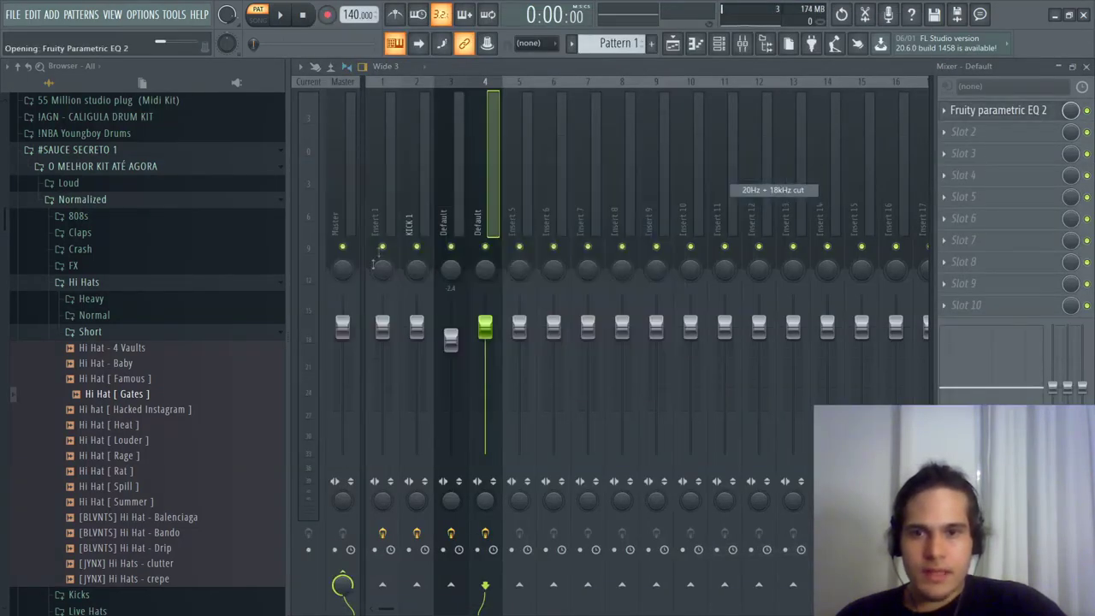
# Raise the EQ's low-cut band into the high-mid range while the hi-hat plays, then close the EQ and stop playback.
pyautogui.press('space')
pyautogui.moveTo(545, 271); pyautogui.dragTo(569, 270)
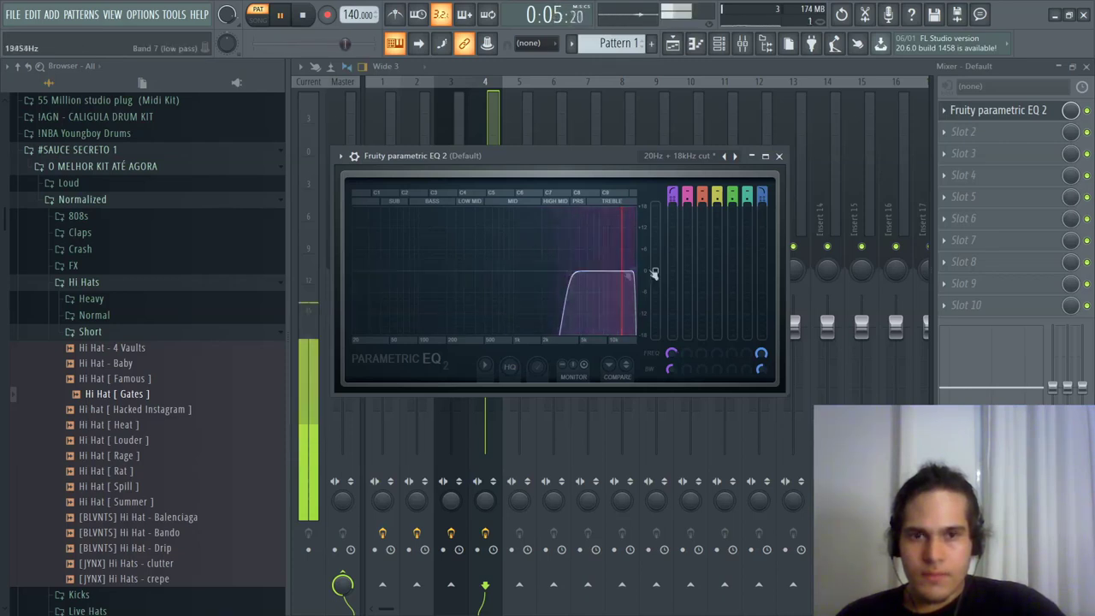
pyautogui.click(778, 155)
pyautogui.press('space')
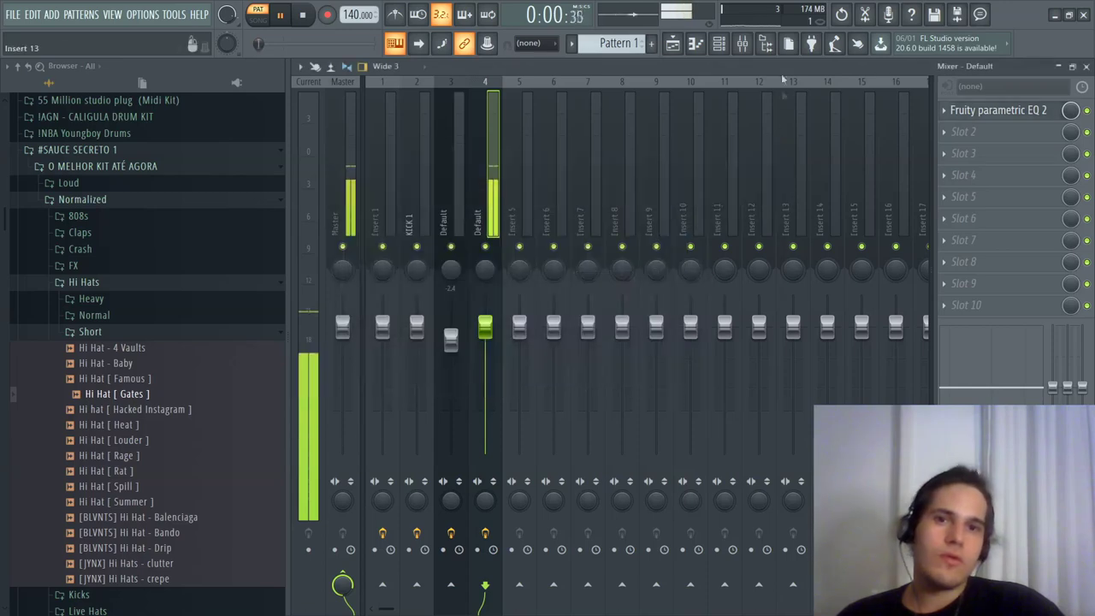
# Unmute all channels in the channel rack and play the full pattern.
pyautogui.click(719, 43)
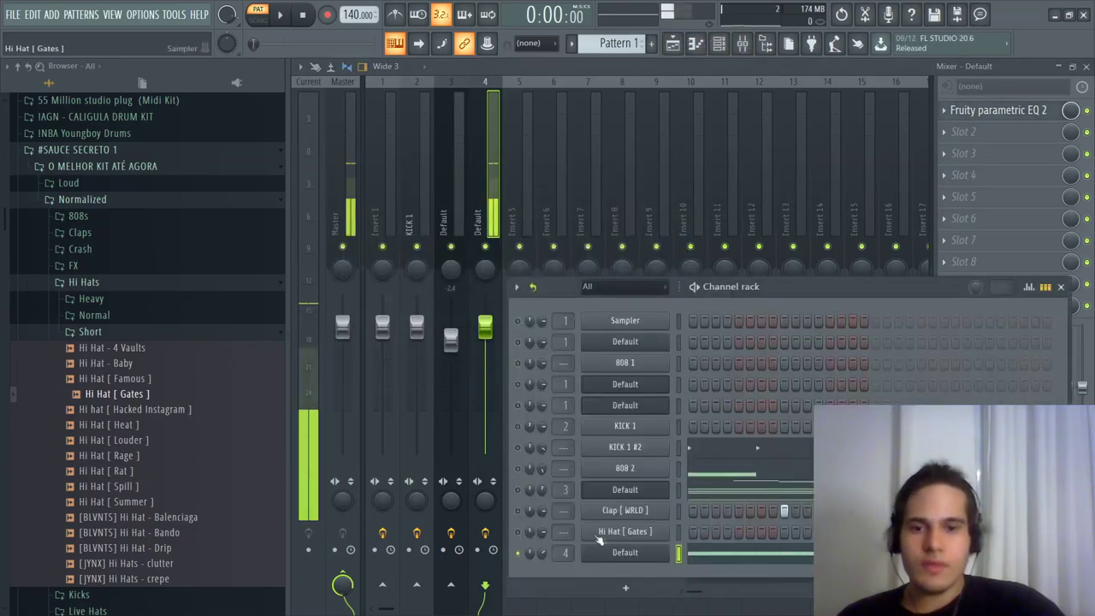
pyautogui.rightClick(518, 405)
pyautogui.click(552, 410)
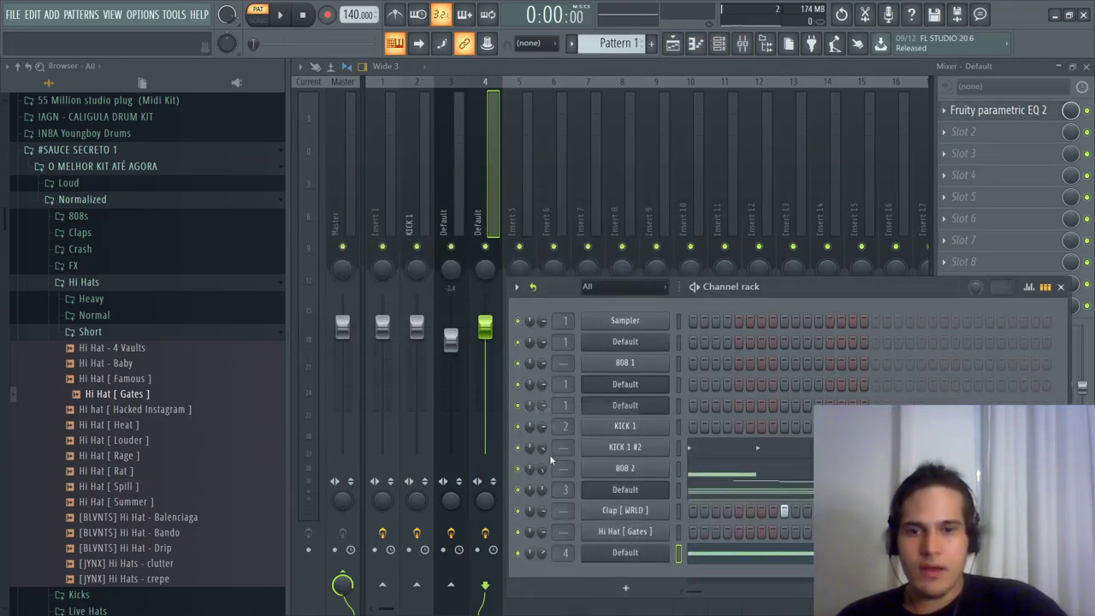
pyautogui.press('space')
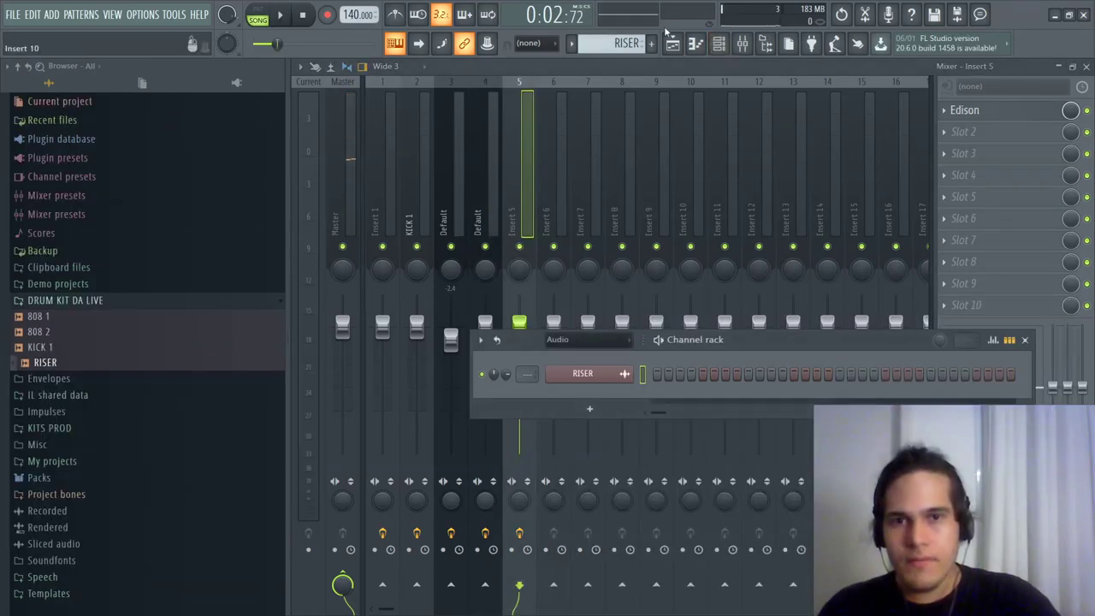
# Open the playlist and set its snap to Bar.
pyautogui.click(672, 44)
pyautogui.click(316, 67)
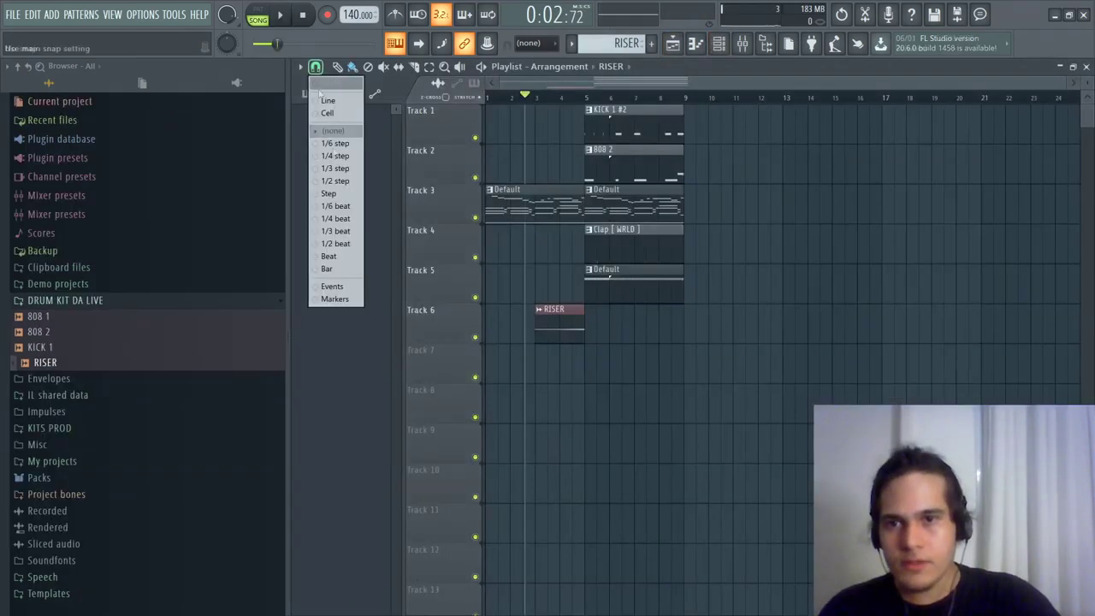
pyautogui.click(330, 268)
# Play the arrangement with the RISER clip leading into the drums, bring up the channel rack, and stop playback.
pyautogui.doubleClick(557, 318)
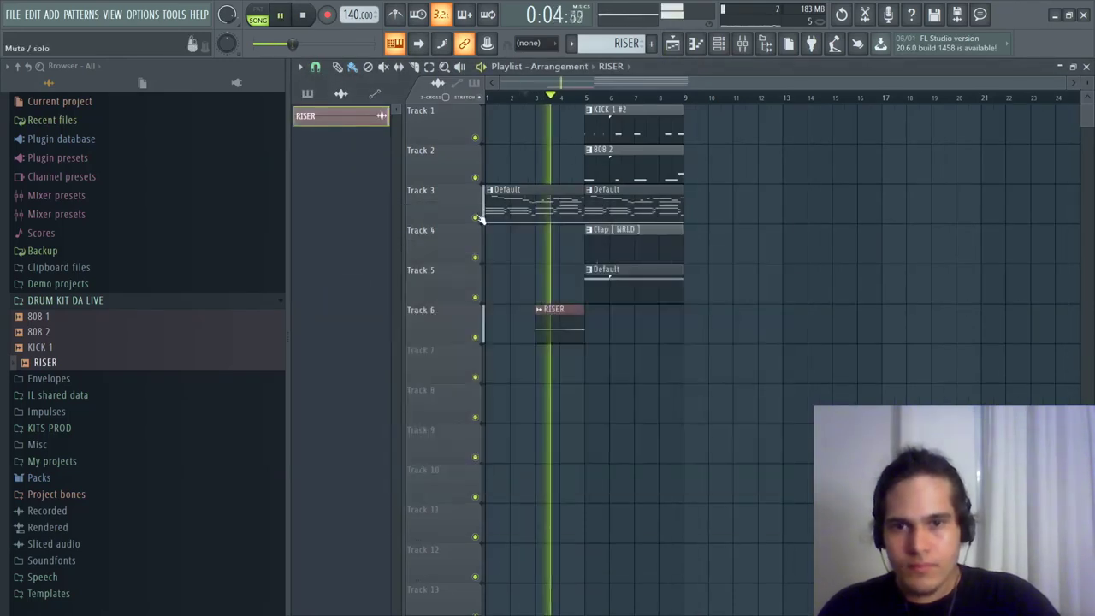
pyautogui.click(718, 44)
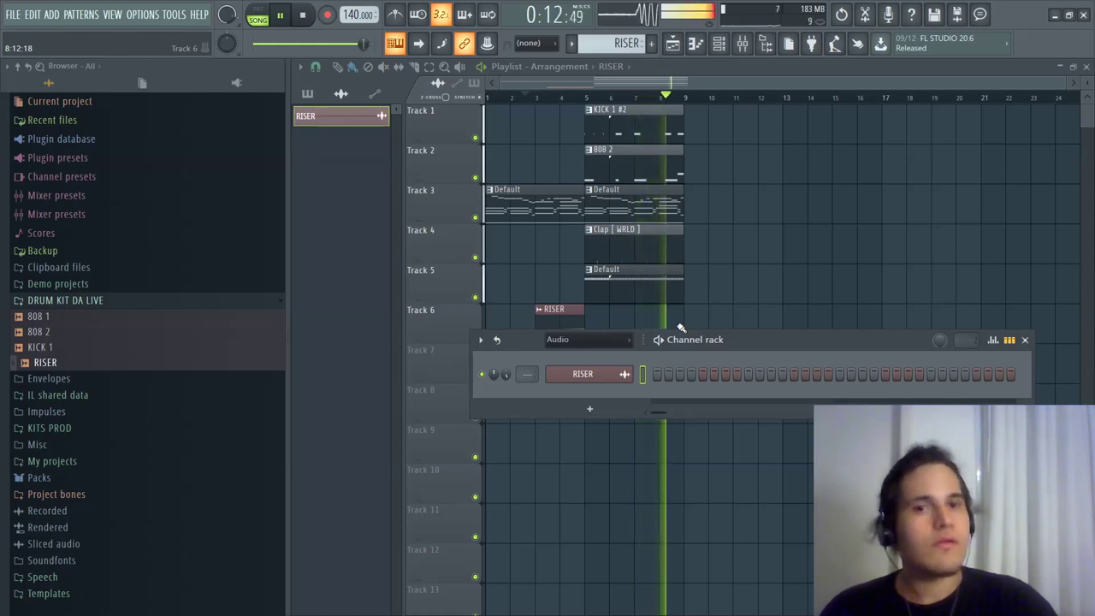
pyautogui.press('space')
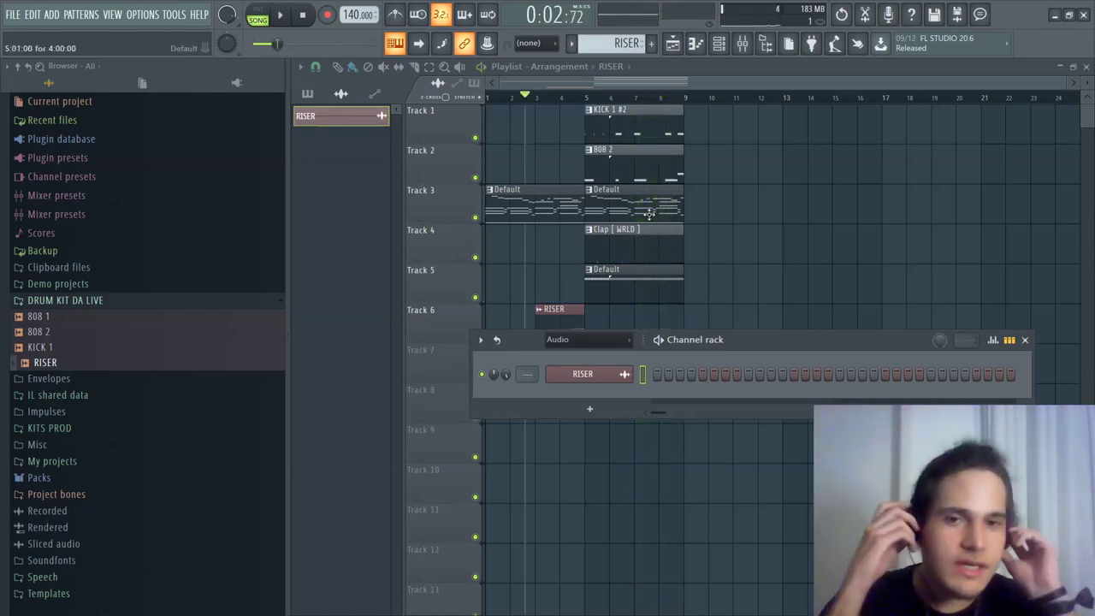